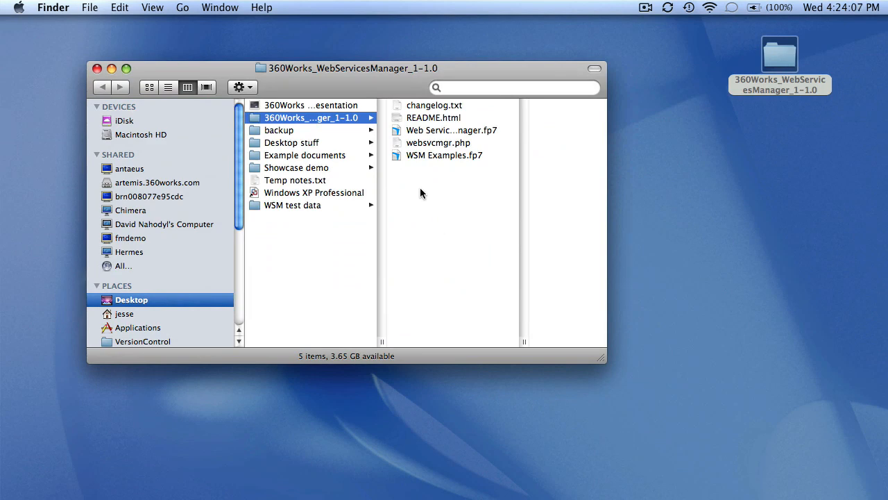
Select Web Services Manager.fp7 and WSM Examples.fp7 in Finder, then bring up the Server Admin Console.
key("super+Tab")
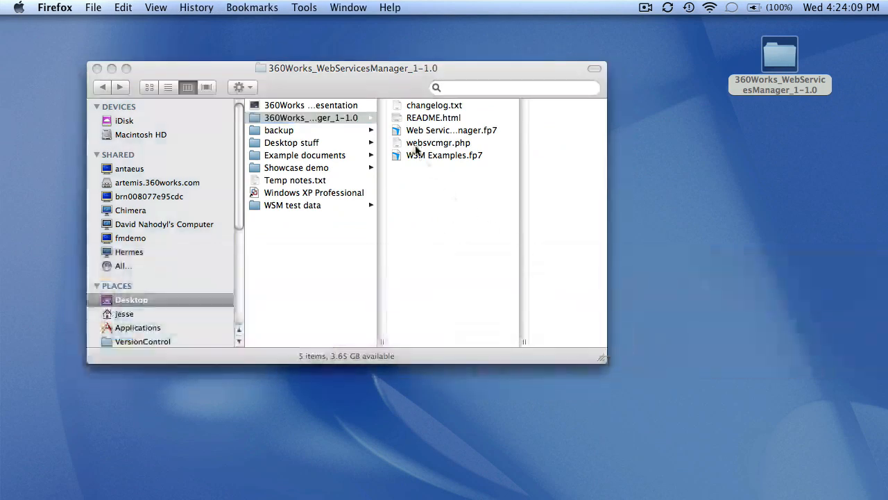
left_click(408, 134)
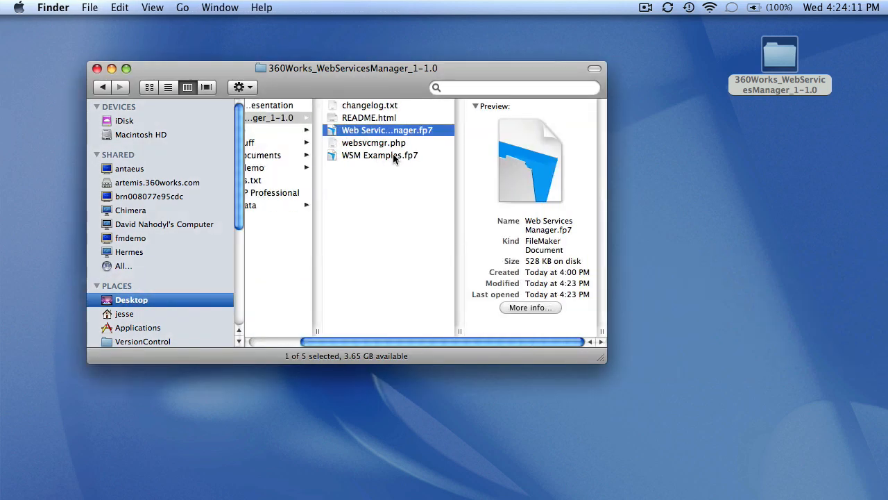
left_click(393, 155, "super")
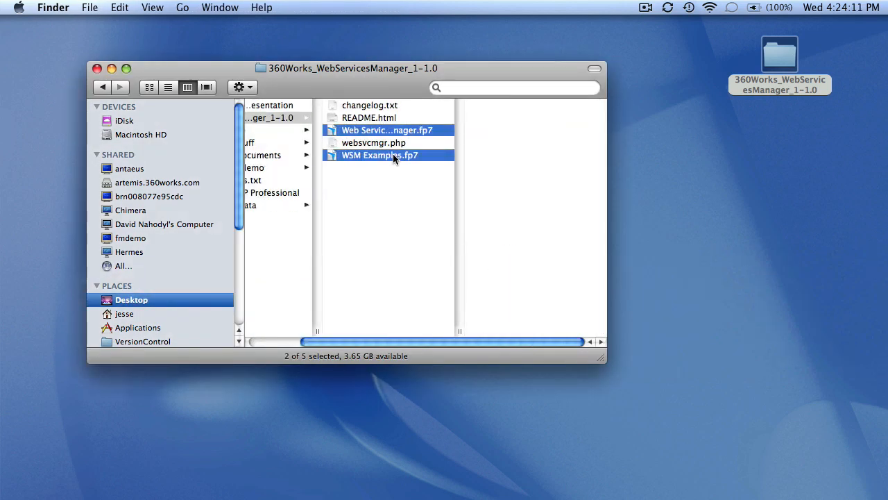
left_click(328, 144)
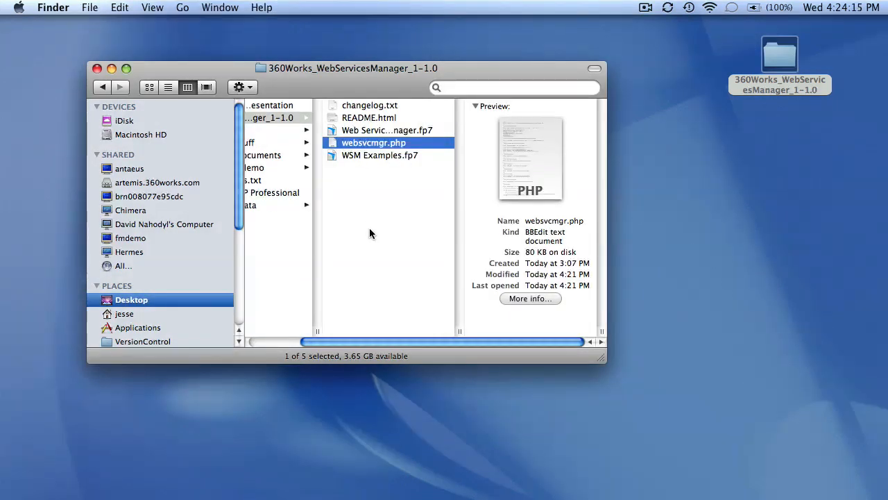
key("super+Tab")
left_click(559, 325)
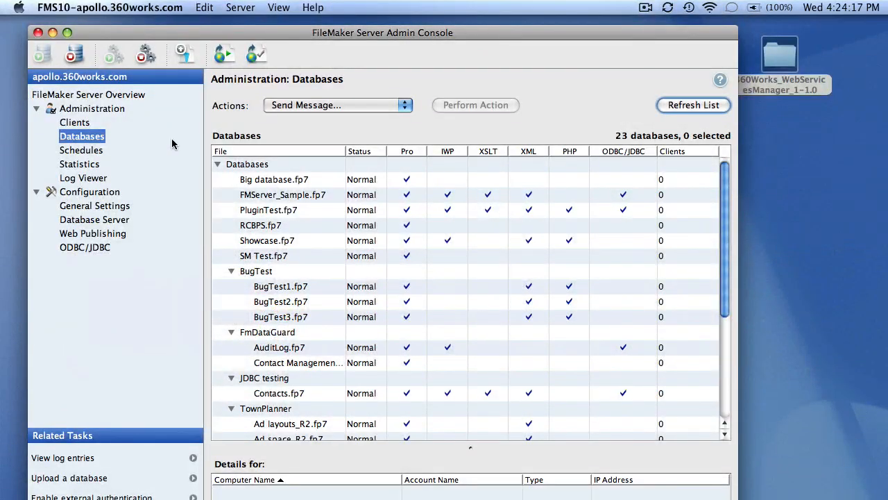
Start a database upload and create a new subfolder named 'WSM'.
left_click(78, 482)
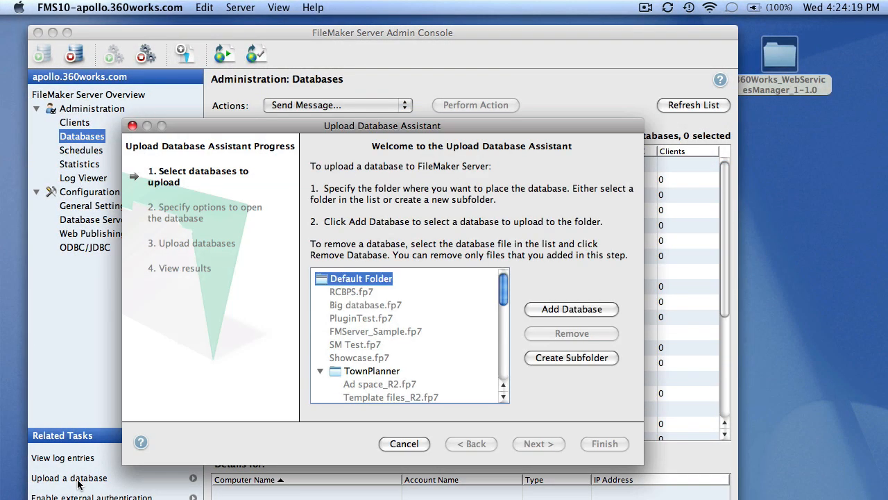
left_click(553, 358)
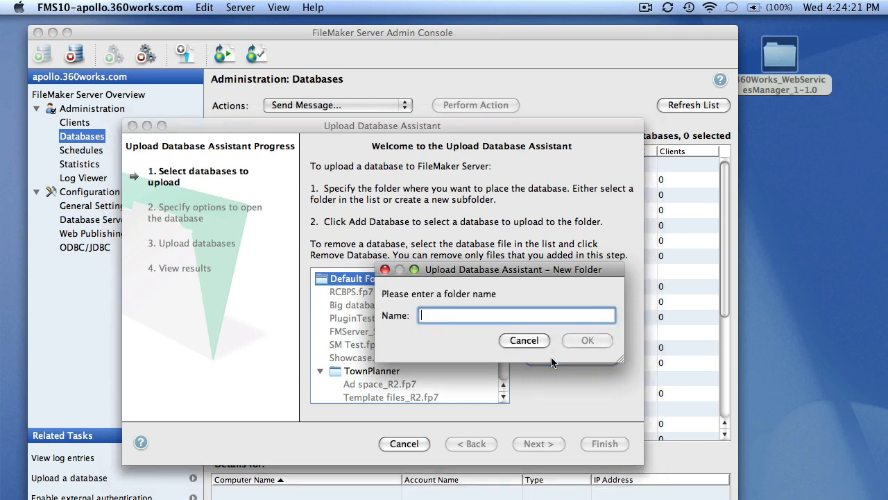
type("WSM")
key("Return")
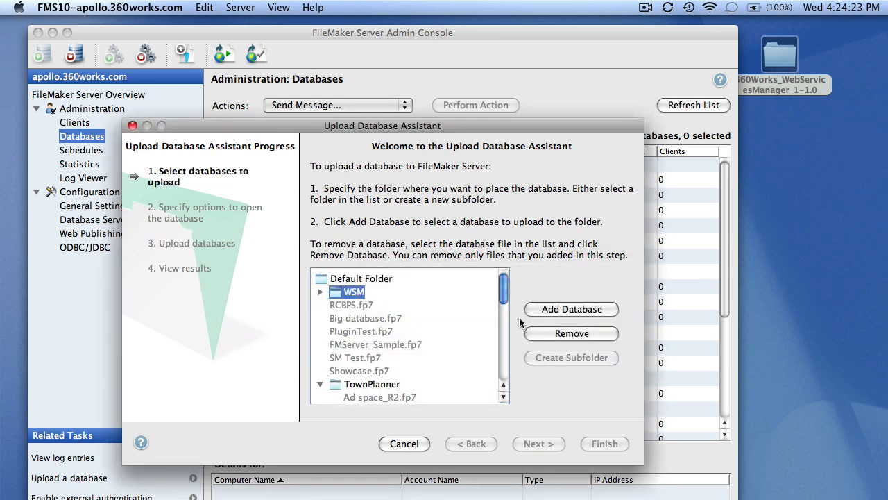
Add Web Services Manager.fp7 and WSM Examples.fp7 from the Desktop download folder to the upload list.
left_click(562, 311)
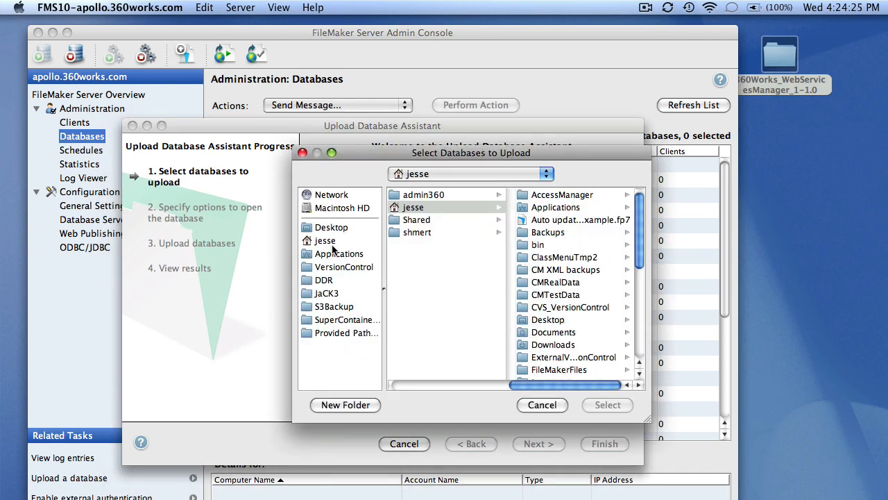
left_click(319, 229)
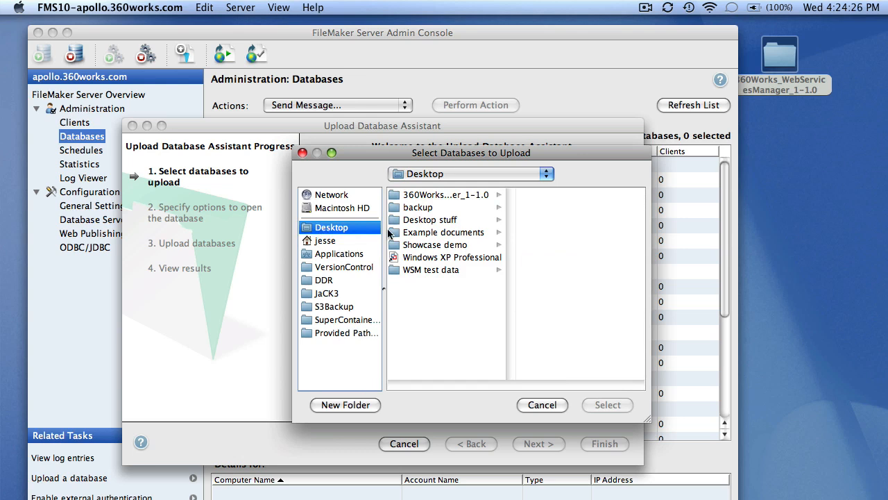
left_click(470, 195)
left_click(552, 196)
left_click(469, 208, "shift")
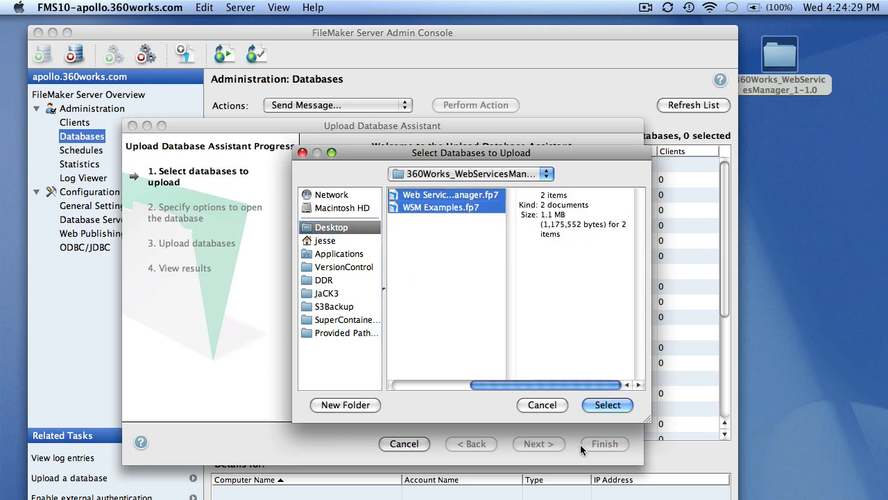
left_click(608, 408)
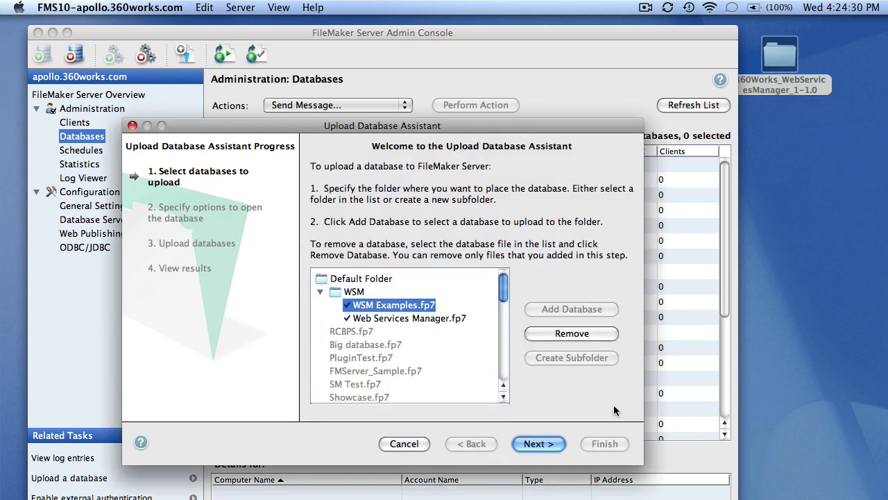
Upload and open both databases on the server, then finish the assistant.
left_click(545, 443)
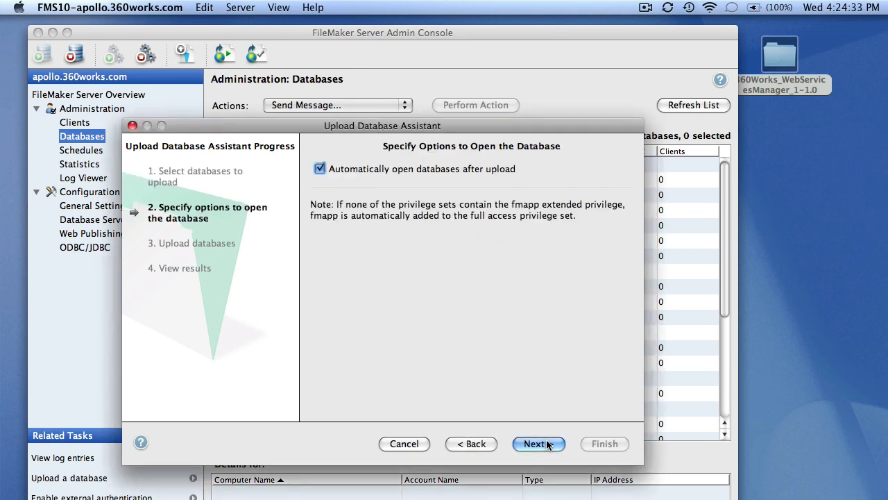
left_click(551, 444)
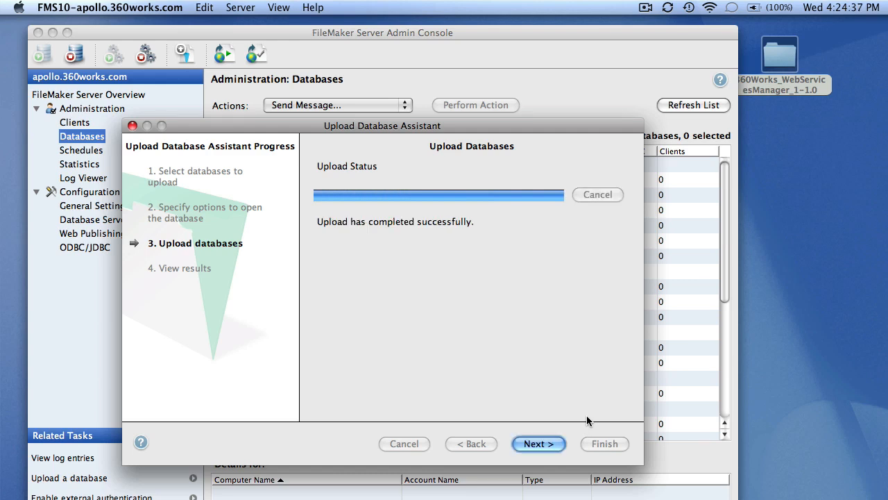
left_click(535, 444)
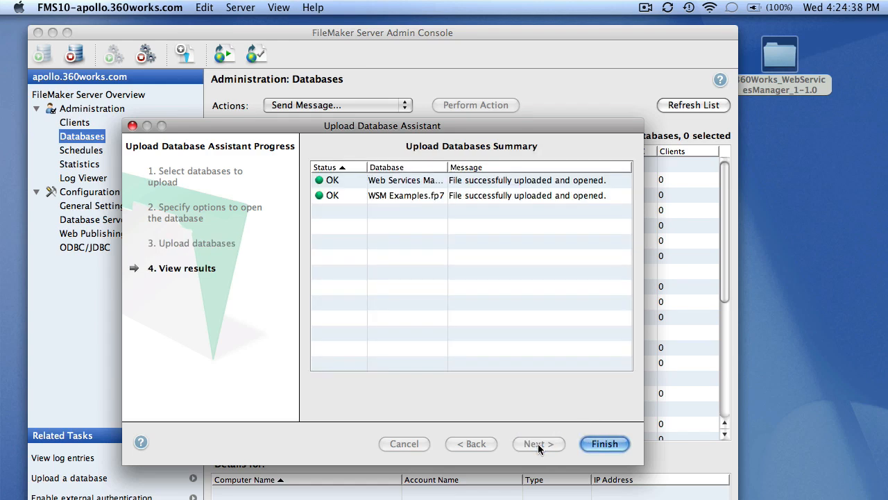
left_click(600, 444)
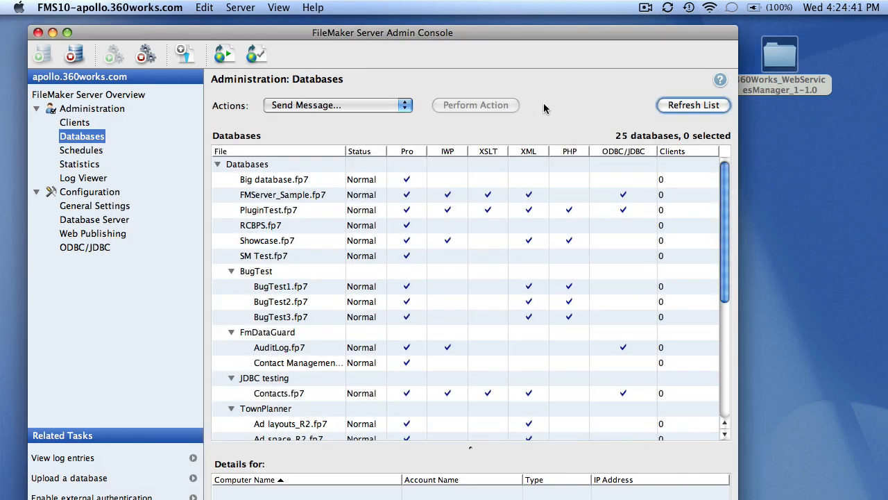
key("super+h")
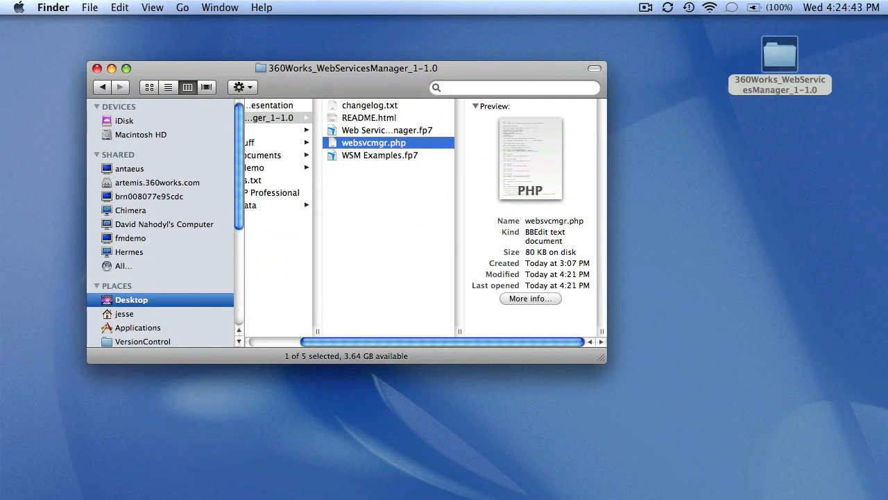
Open the Web Services Manager database hosted on 127.0.0.1 via Open Remote.
key("super+Tab")
left_click(186, 7)
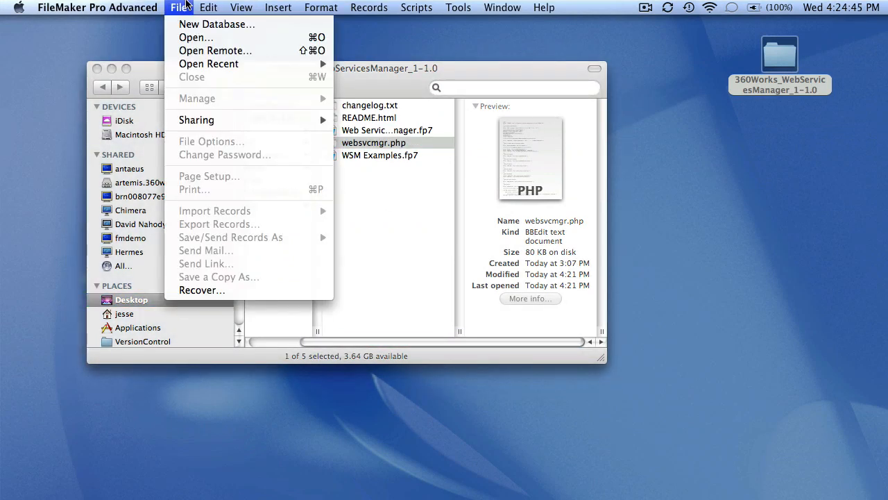
left_click(198, 52)
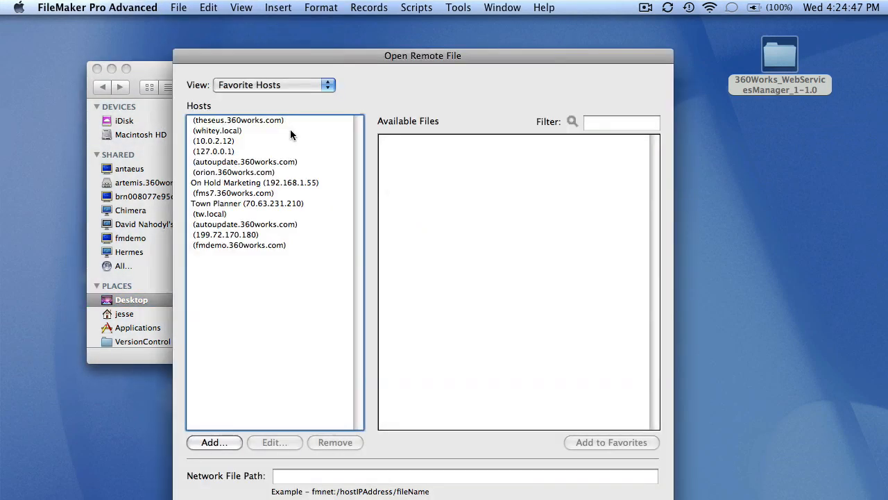
left_click(268, 152)
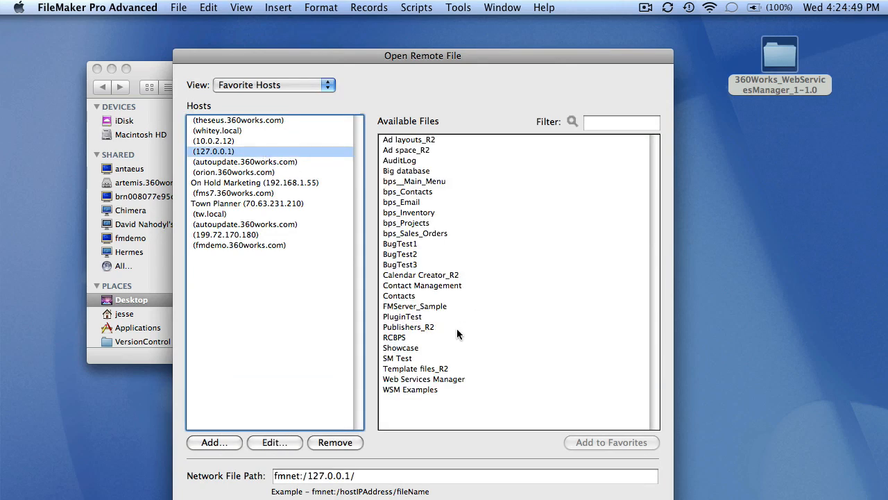
left_click(424, 378)
key("Return")
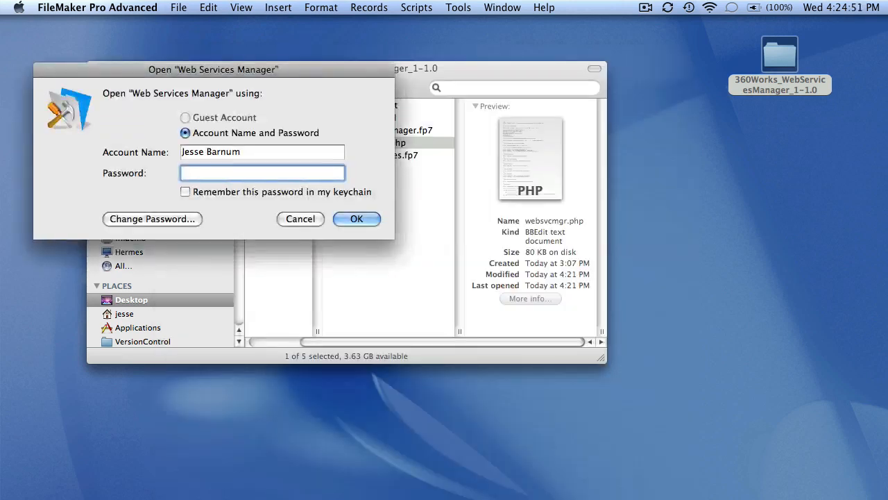
Log in with the account name and current password.
key("shift+Tab")
type("user")
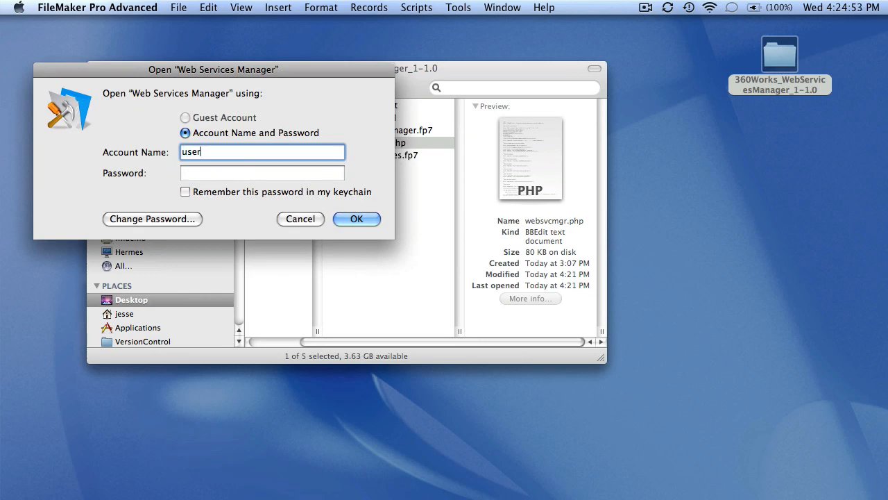
key("Tab")
type("user")
key("Return")
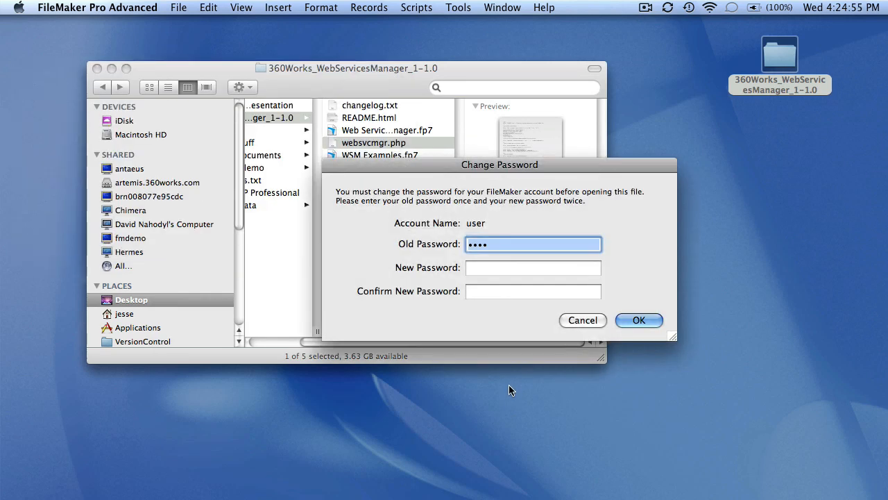
Enter and confirm a new account password, then dismiss the Demo Mode notice.
key("Tab")
type("user")
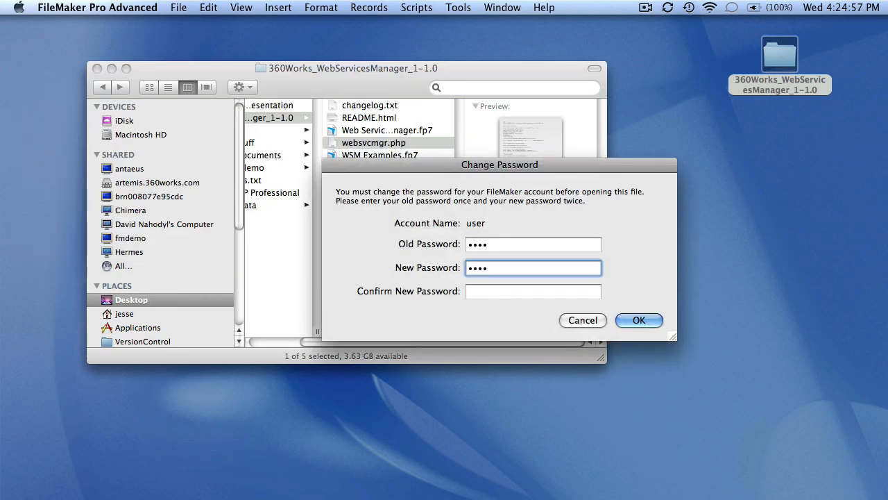
type("123")
key("Tab")
type("user123")
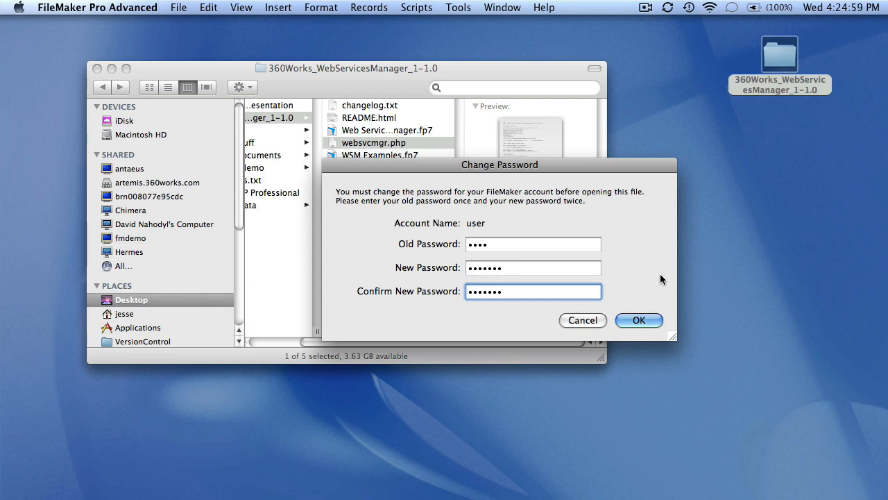
left_click(644, 316)
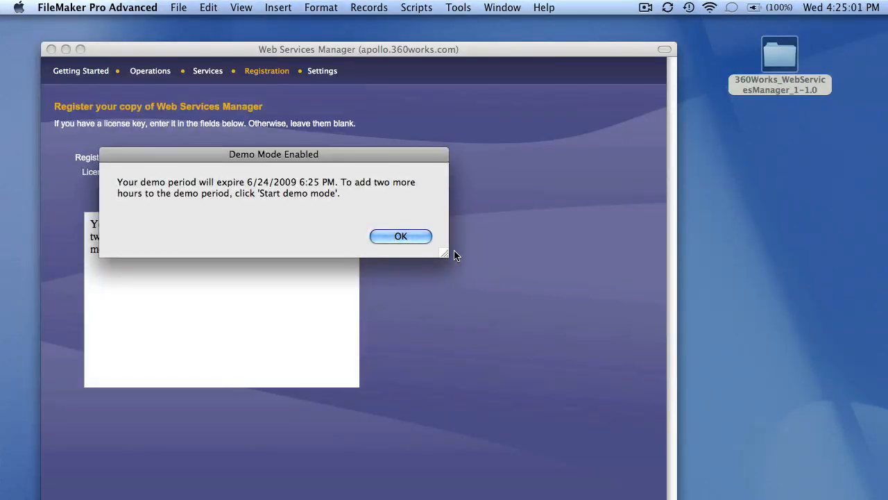
left_click(415, 237)
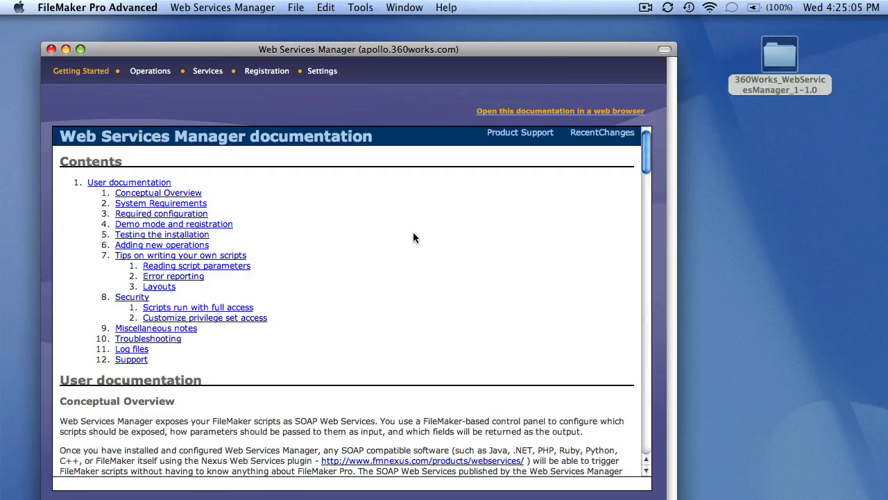
Open websvcmgr.php from Finder in BBEdit.
key("super+h")
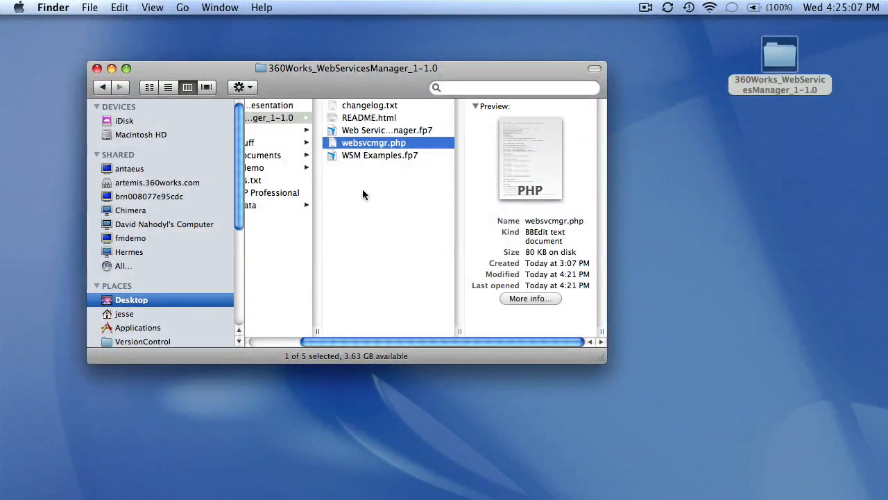
left_click(350, 172)
left_click_drag(334, 143, 402, 226)
double_click(349, 143)
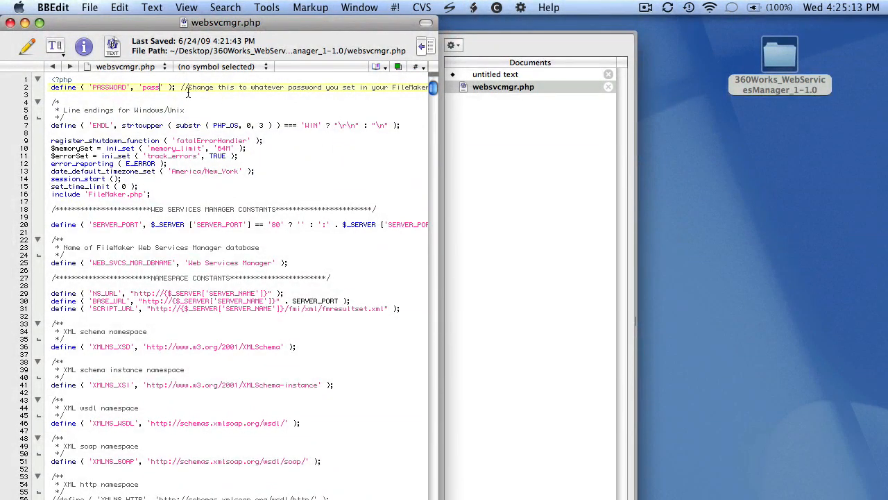
Replace the PASSWORD value on line 2 with the new password, save and close the file.
double_click(153, 89)
type("newpass")
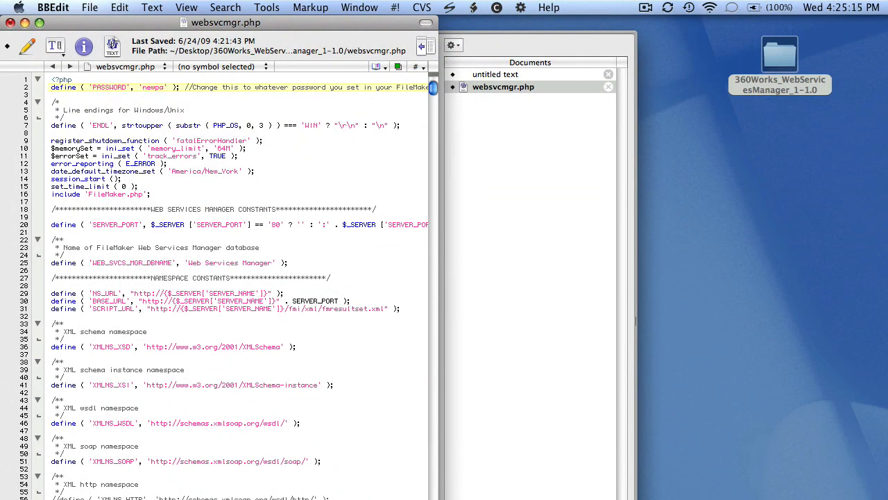
key("super+s")
key("super+w")
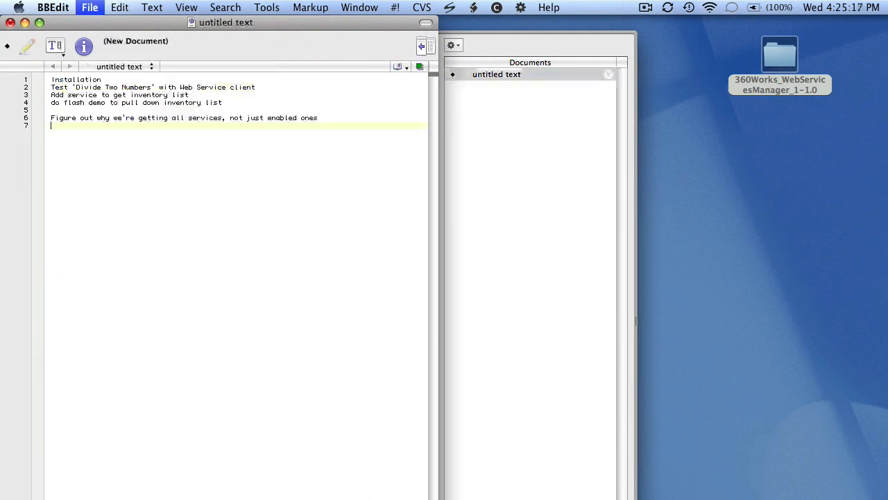
key("super+h")
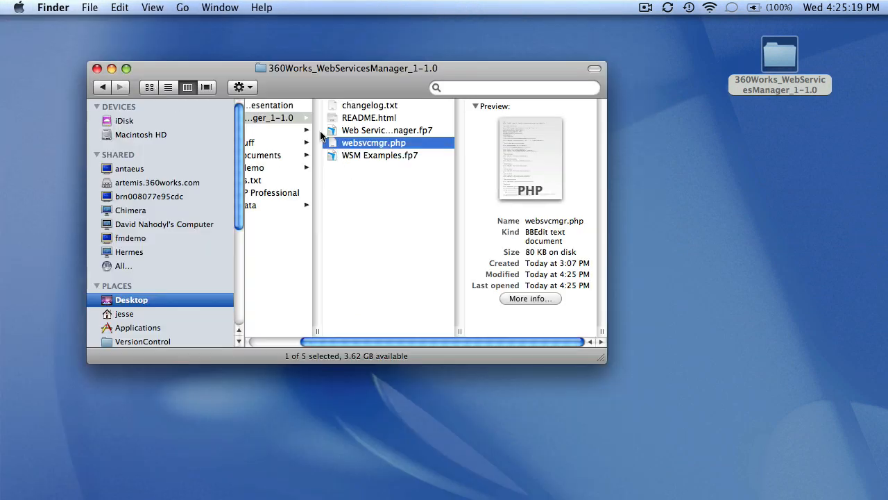
In a new Finder window, go to Macintosh HD > Library > WebServer > Documents.
key("super+n")
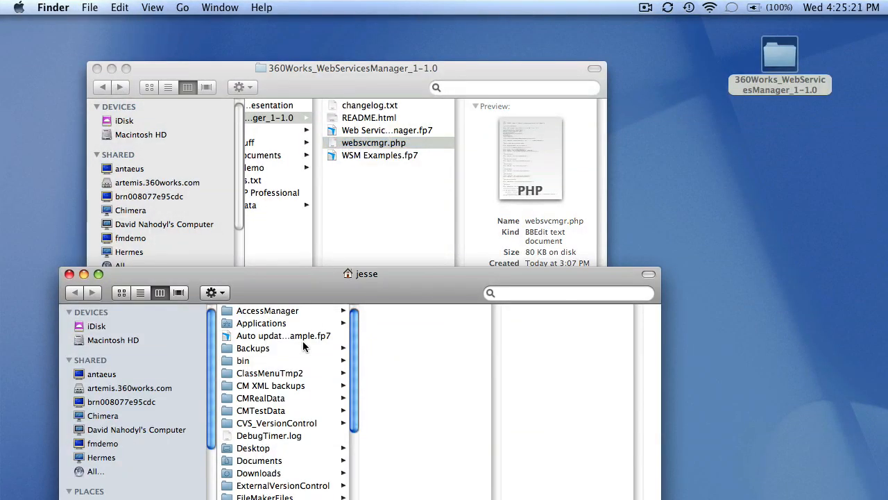
left_click(135, 339)
left_click(273, 373)
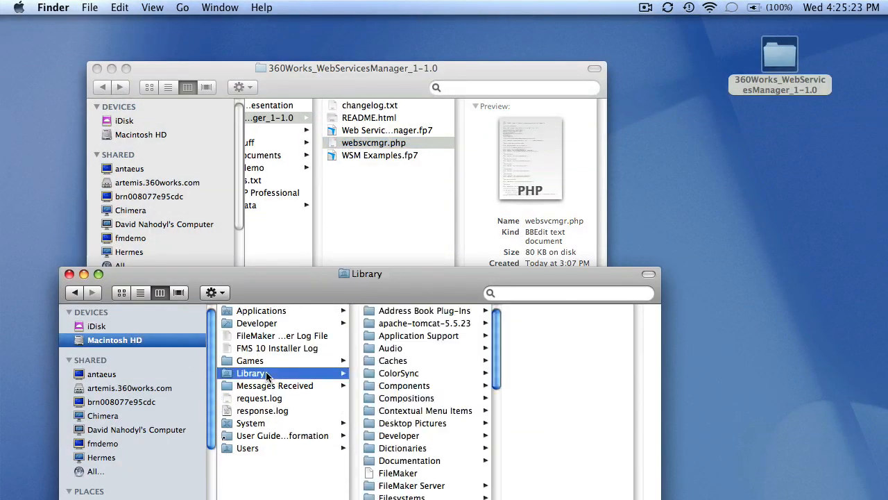
scroll(425, 403, "down", 10)
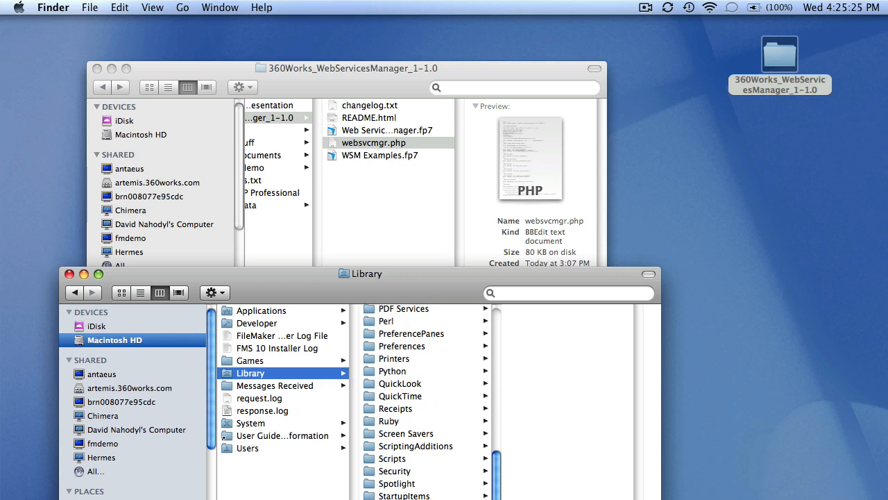
left_click(403, 498)
left_click(563, 323)
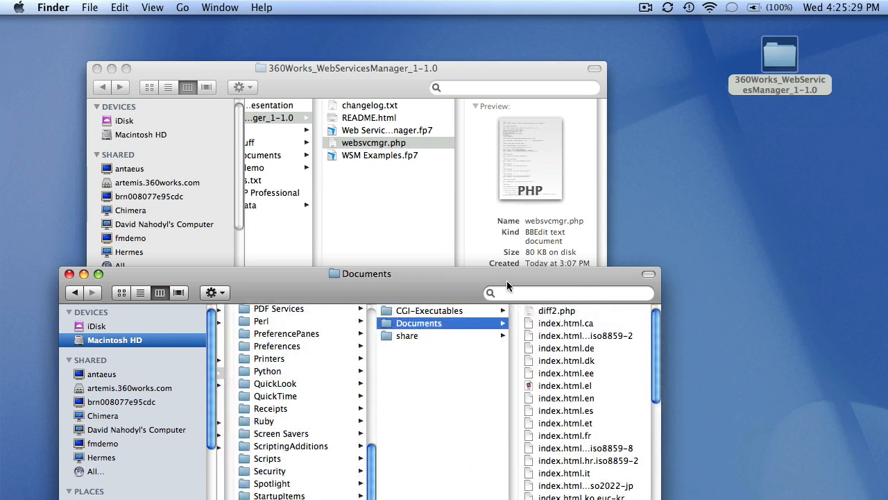
Copy websvcmgr.php into the Documents folder, close the window and return to FileMaker.
left_click_drag(330, 141, 610, 408)
key("super+w")
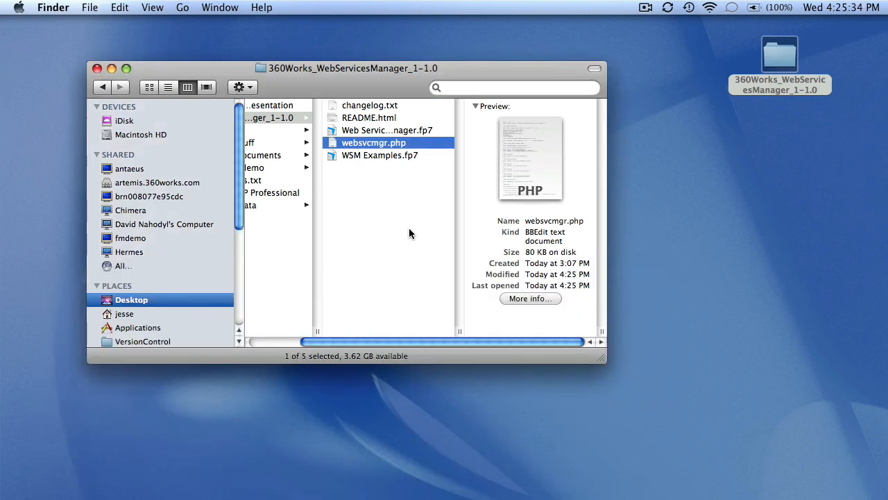
key("Left")
key("super+Tab")
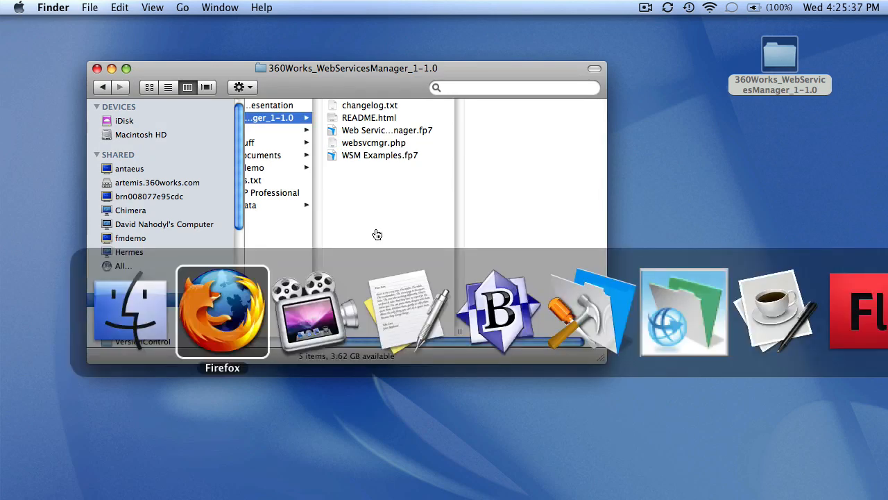
key("super+Tab")
key("super+Tab")
key("super+Tab")
key("super+Tab")
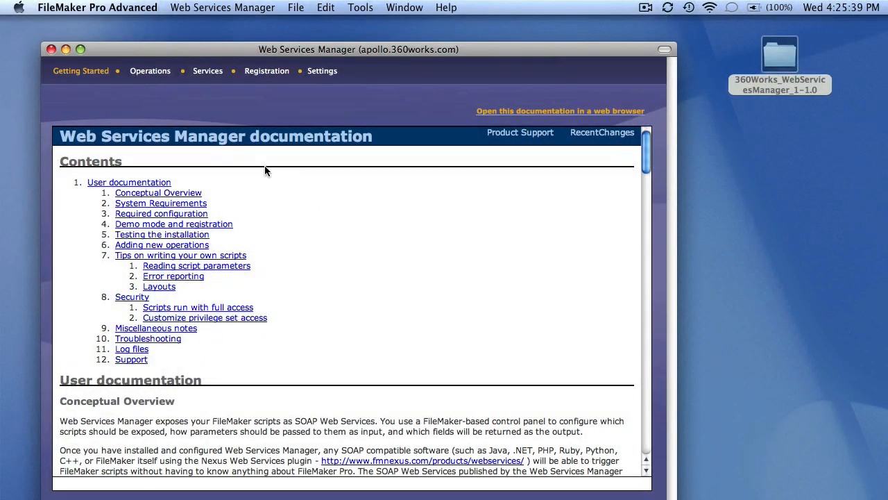
Review the seven WSM Examples operations, then the WSDL URLs for ExampleService, CrimeService and MagazinePublisher.
left_click(148, 74)
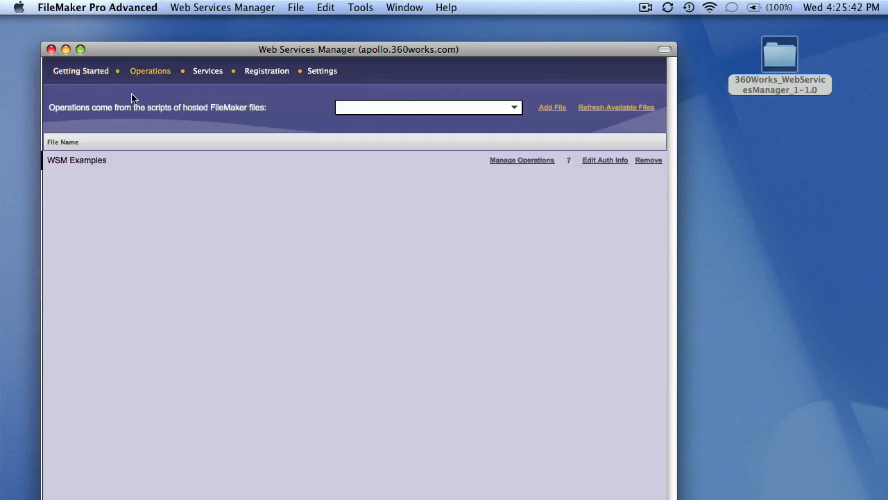
left_click(511, 162)
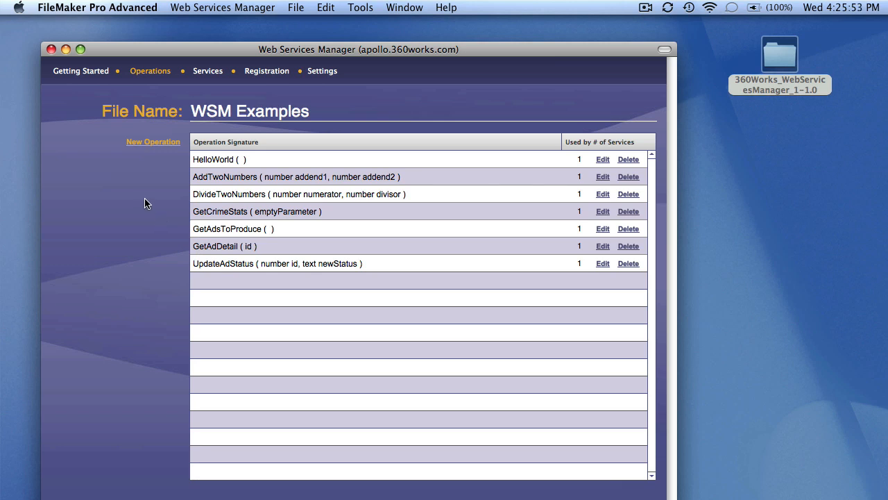
left_click(216, 75)
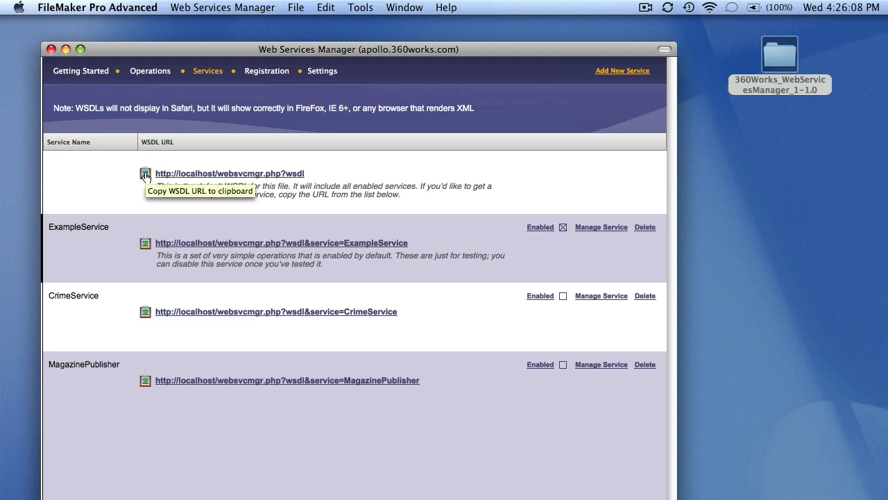
key("super+Tab")
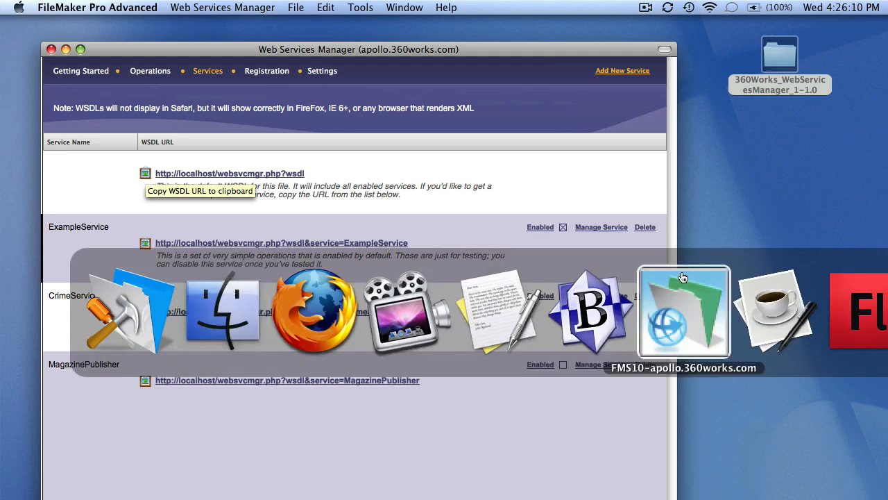
Paste the default WSDL URL into SOAP Client and retrieve the service description.
left_click(780, 316)
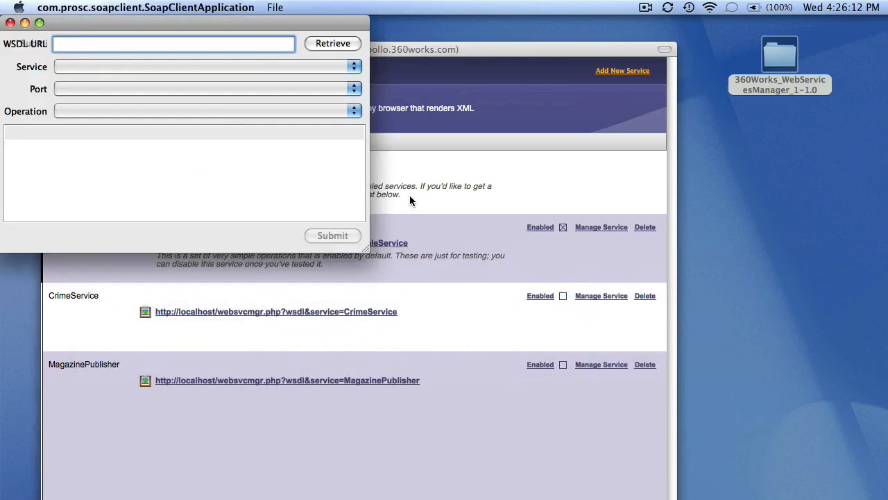
type("http://localhost/websvcmgr.php?wsdl")
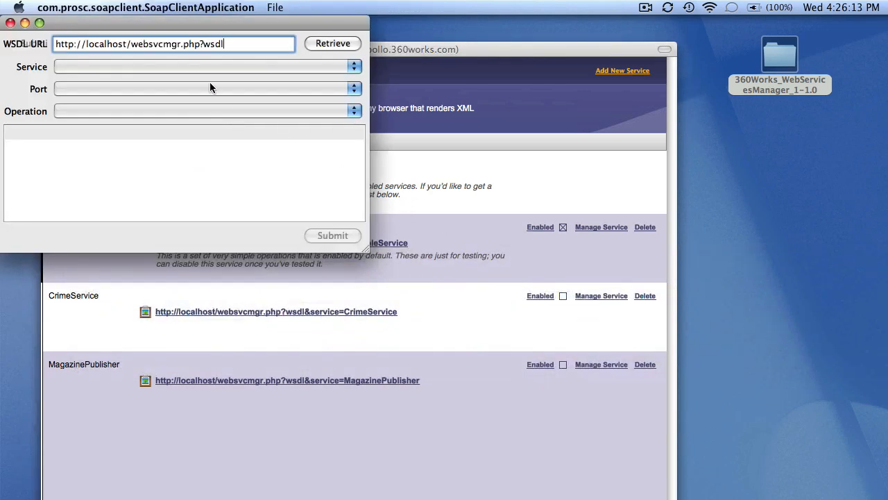
left_click(336, 45)
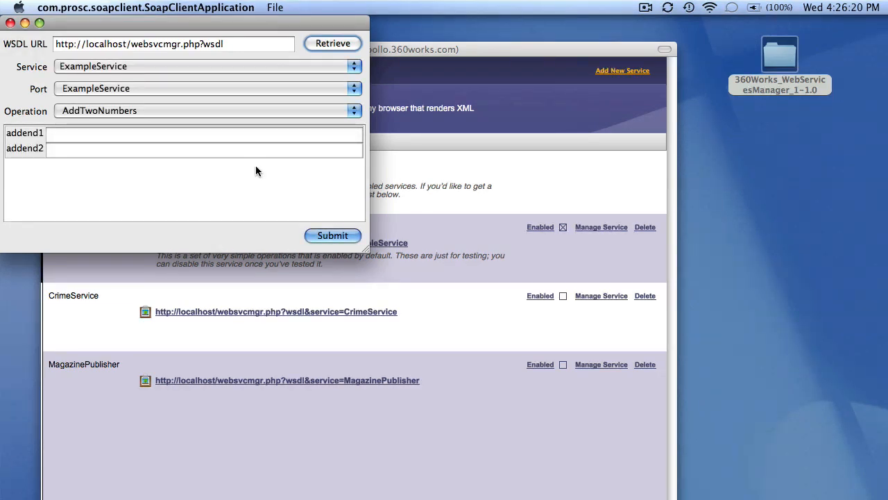
Call AddTwoNumbers with addend1 34 and addend2 21.
left_click(154, 111)
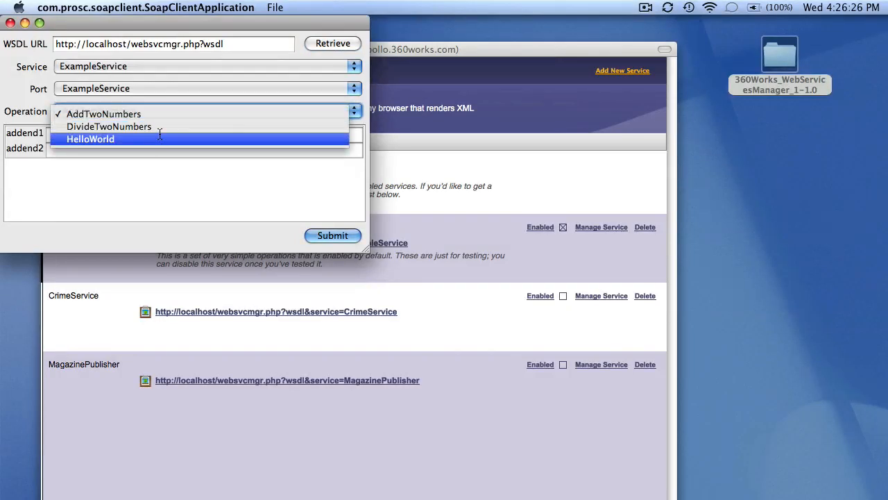
left_click(159, 113)
left_click(147, 133)
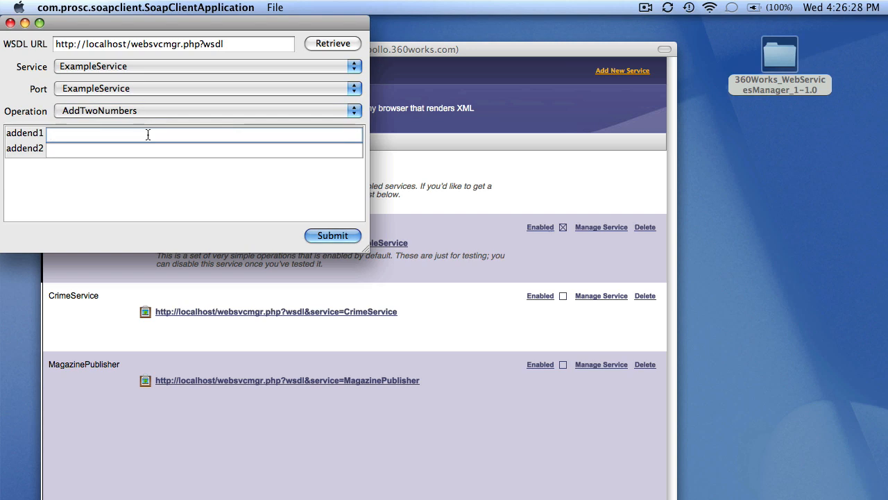
type("34")
key("Tab")
type("21")
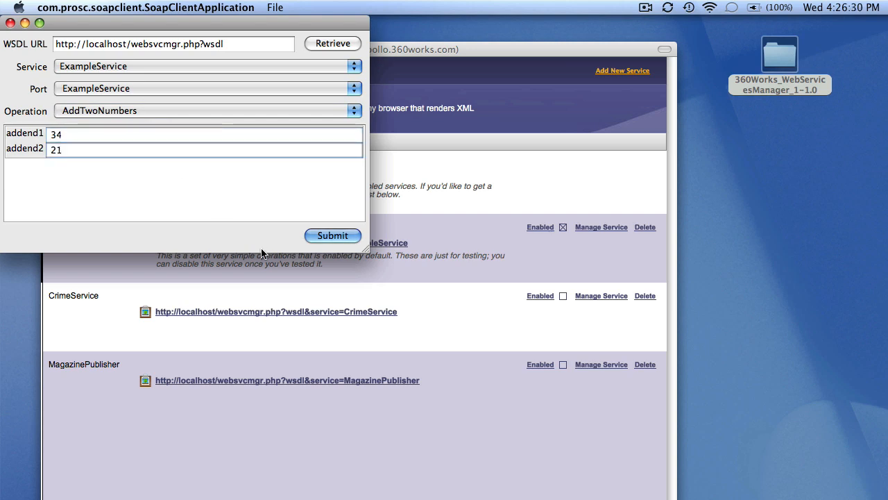
left_click(323, 236)
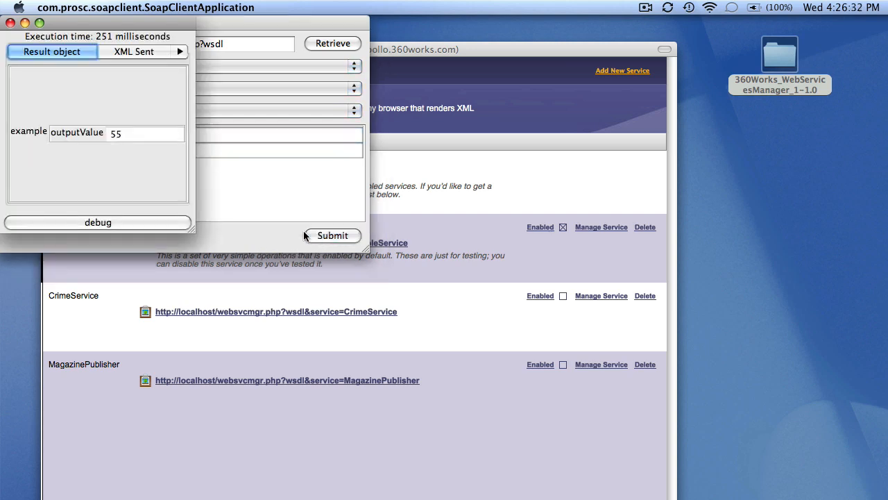
Enlarge the result window, inspect the addends in XML Sent and OutputValue 55 in XML Received, then close it.
left_click_drag(190, 226, 310, 278)
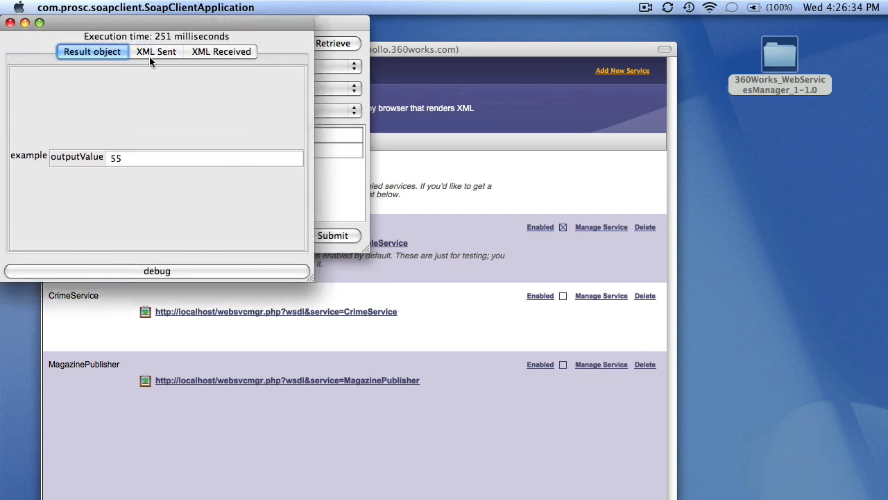
left_click_drag(111, 22, 183, 108)
left_click(224, 138)
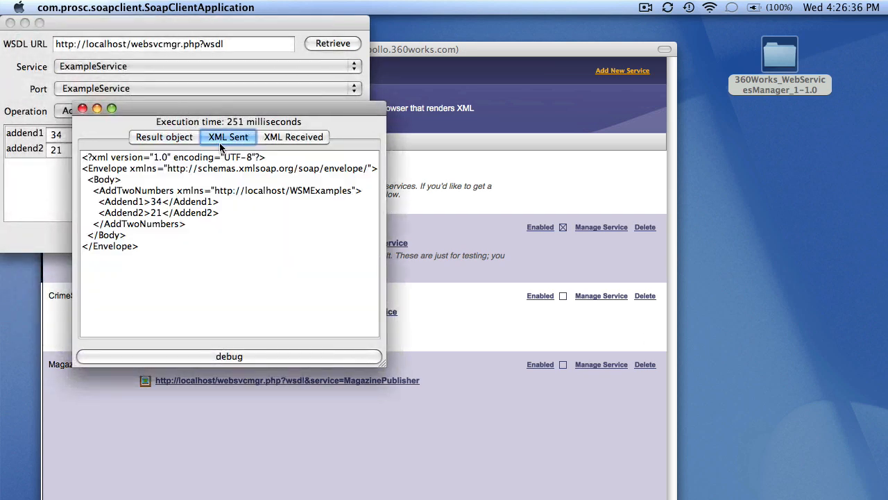
left_click_drag(225, 213, 99, 201)
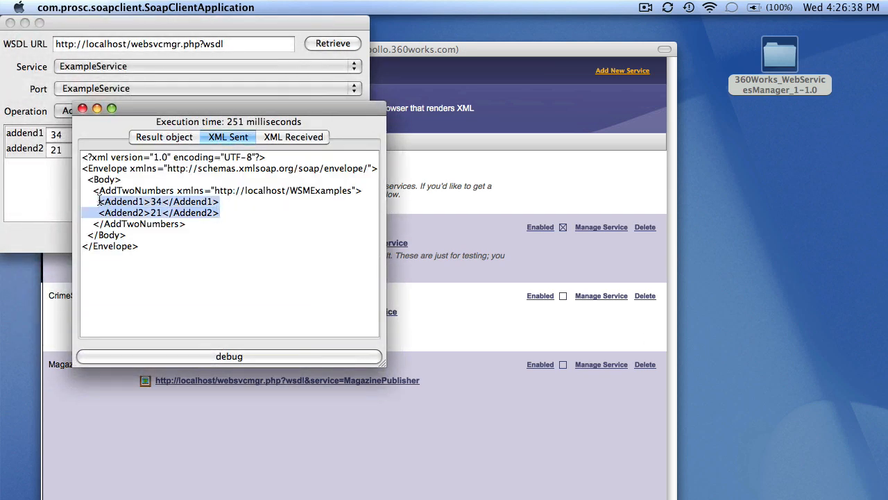
left_click(274, 138)
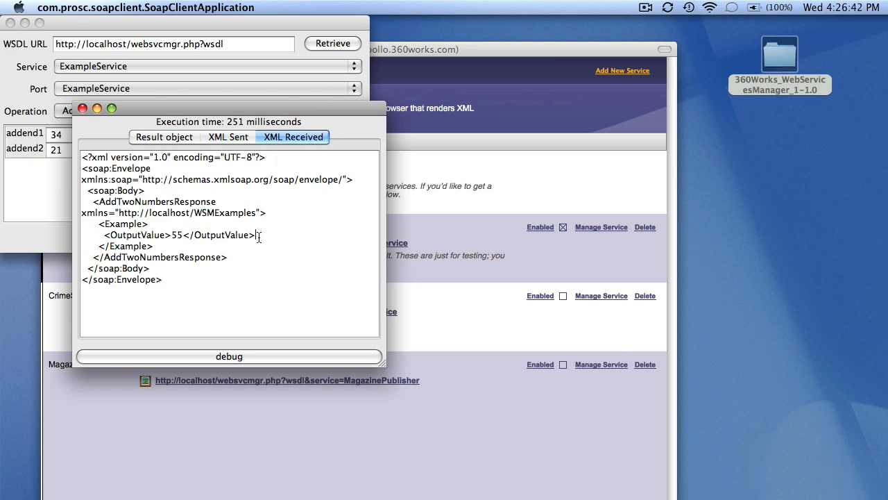
left_click_drag(258, 236, 104, 236)
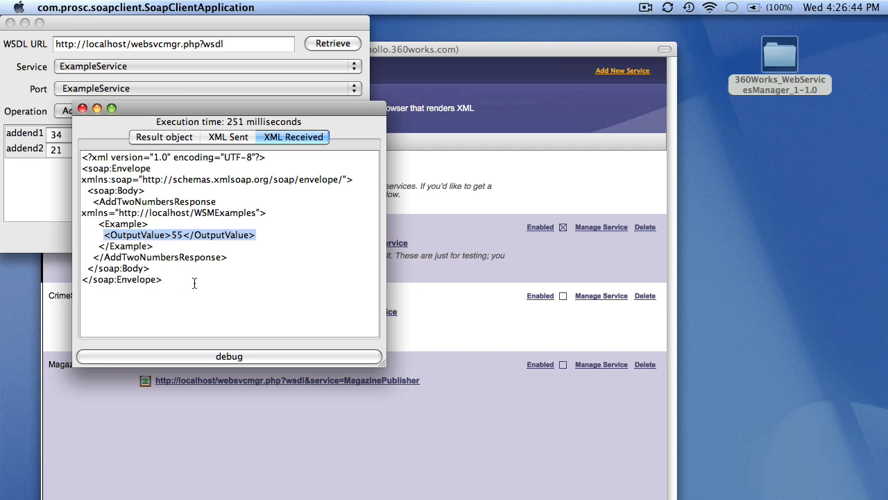
left_click(82, 108)
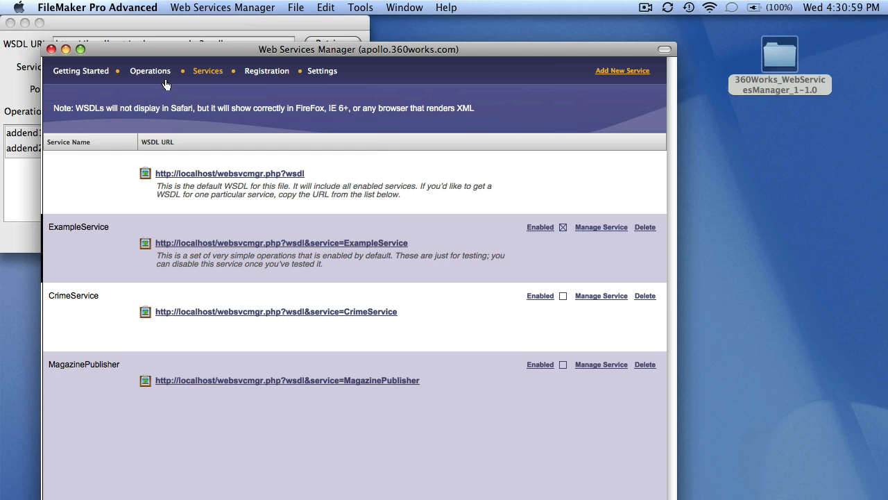
Edit the WSM Examples AddTwoNumbers operation so its script runs as guest.
left_click(158, 82)
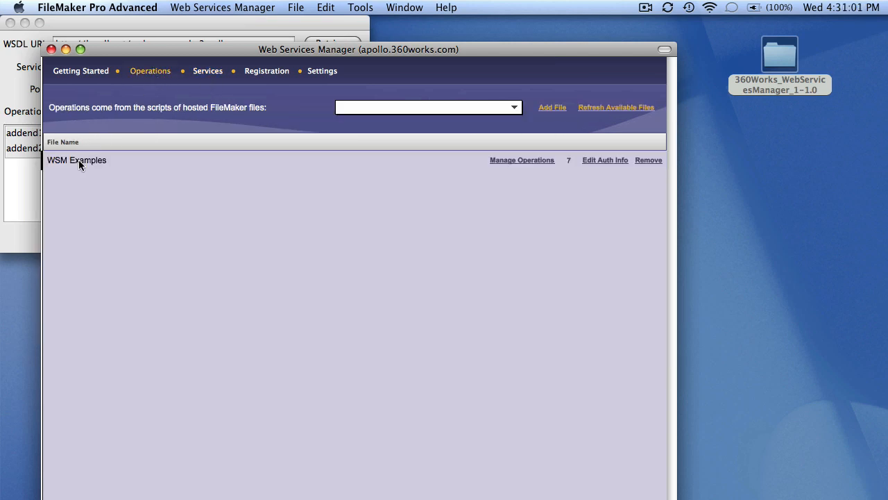
left_click(526, 161)
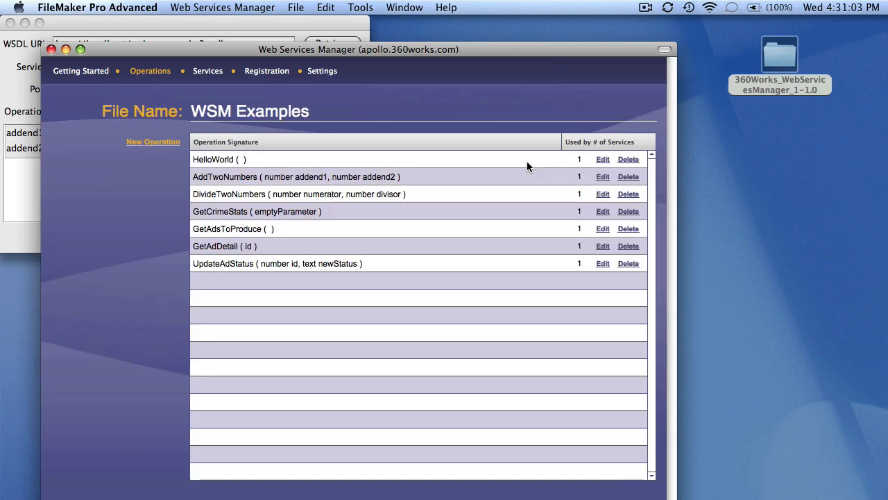
left_click(602, 176)
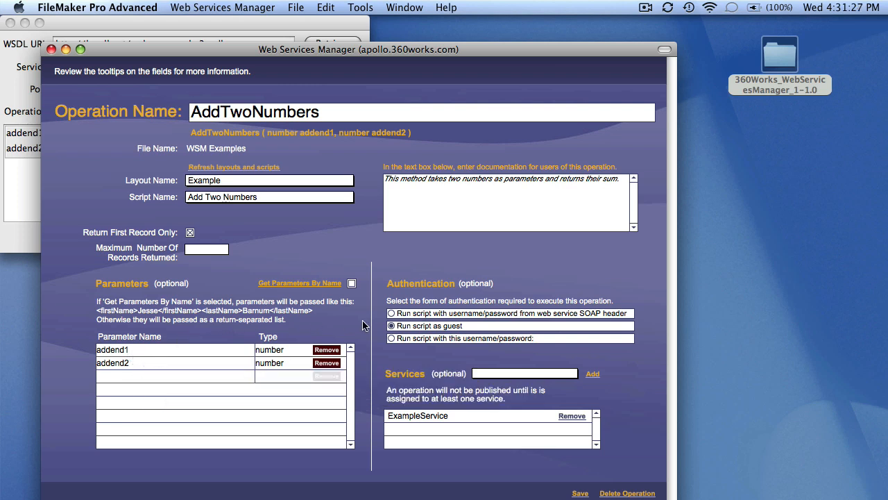
left_click(391, 326)
Open the WSM Examples database hosted on 127.0.0.1.
left_click(296, 7)
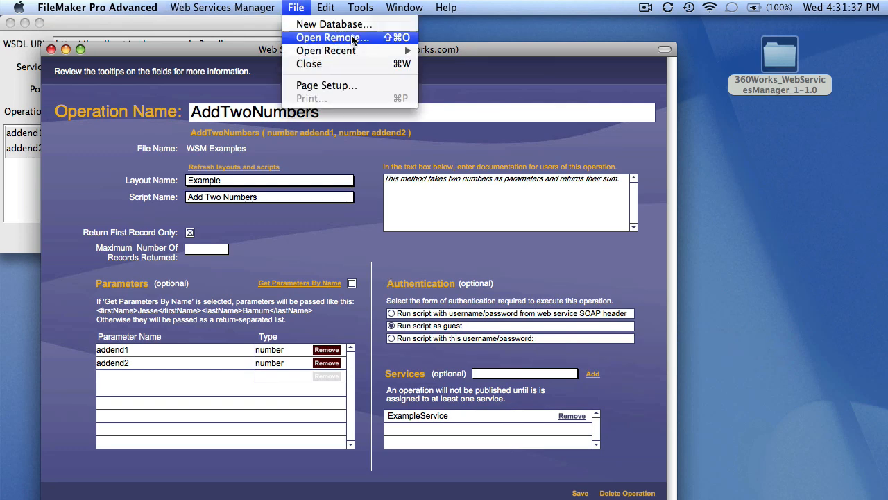
left_click(353, 37)
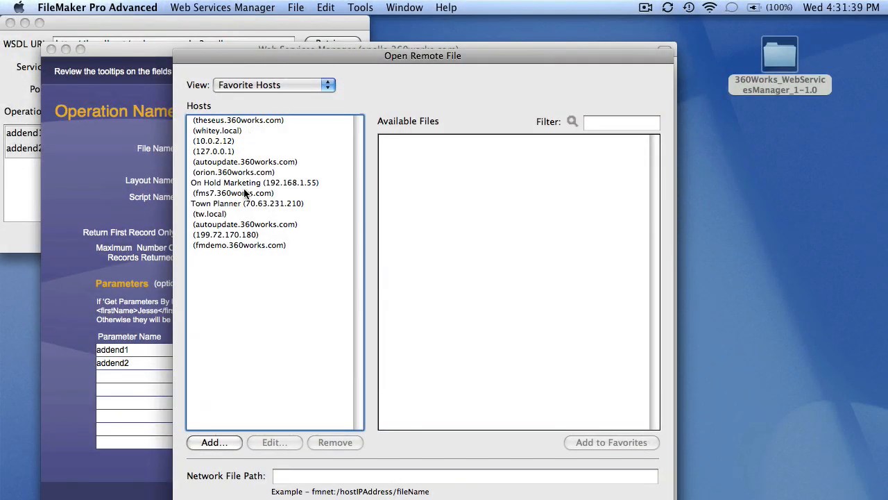
left_click(220, 152)
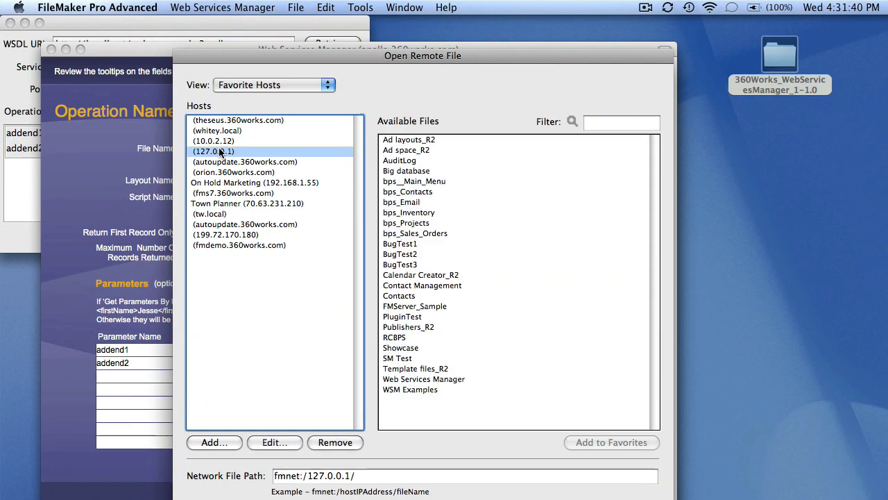
double_click(440, 390)
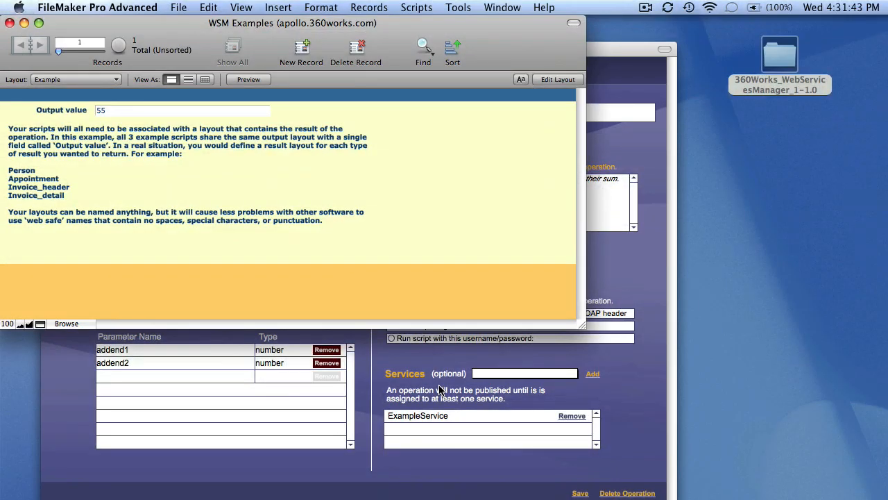
Keep the Example layout and bring up Scripts > Manage Scripts.
left_click(71, 81)
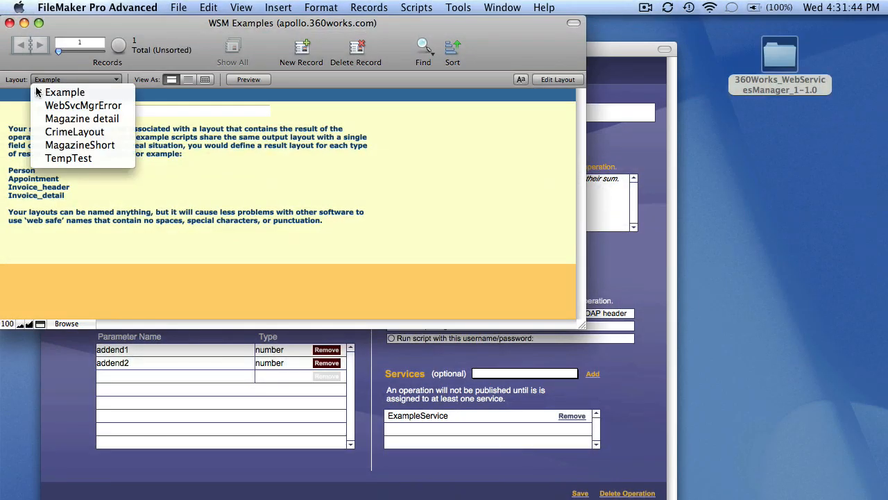
left_click(16, 116)
left_click(114, 112)
left_click(113, 134)
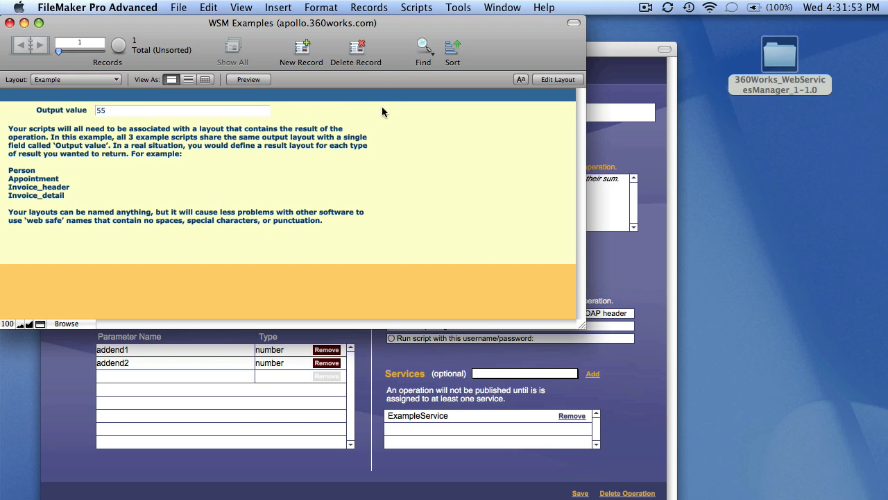
left_click(424, 7)
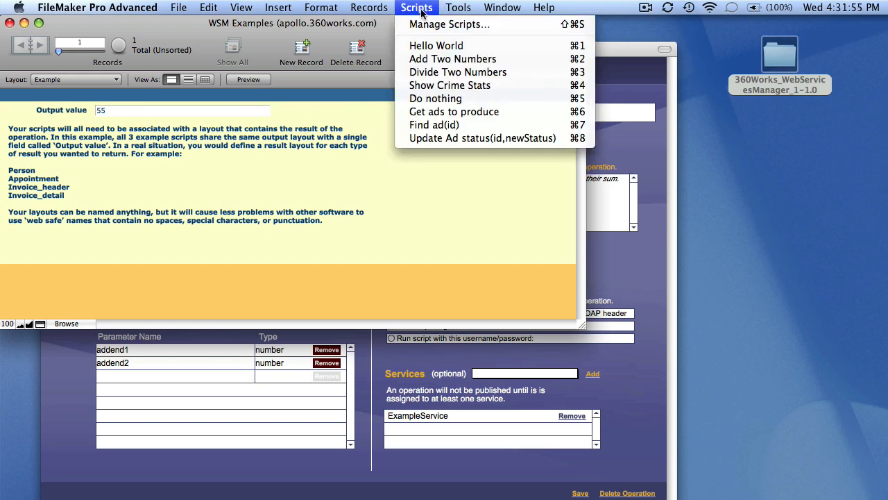
left_click(422, 26)
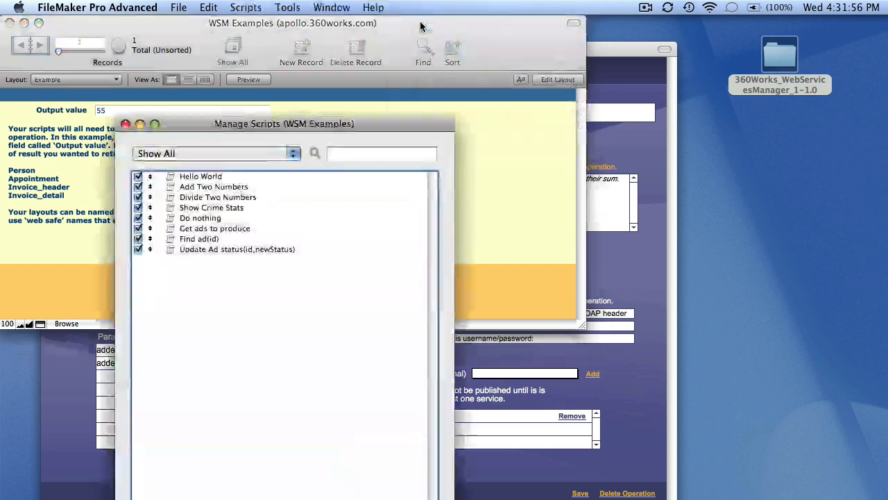
Open the Add Two Numbers script and resize its editing window.
double_click(217, 186)
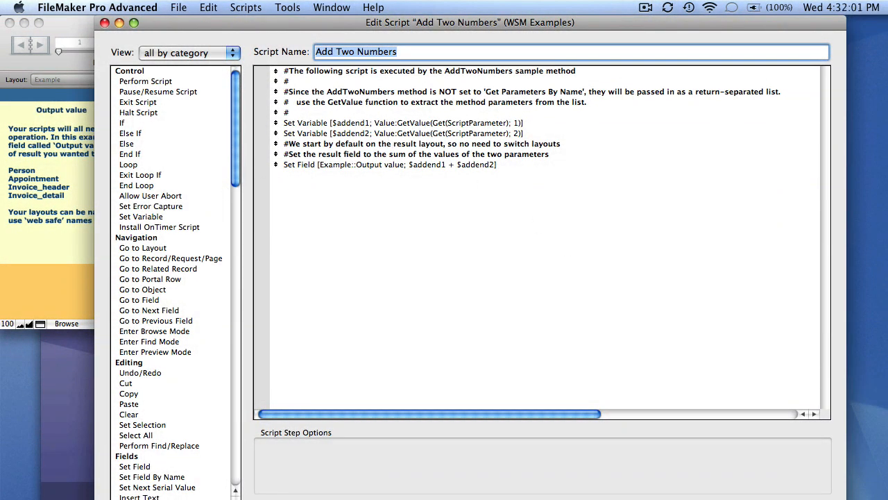
left_click_drag(841, 498, 768, 448)
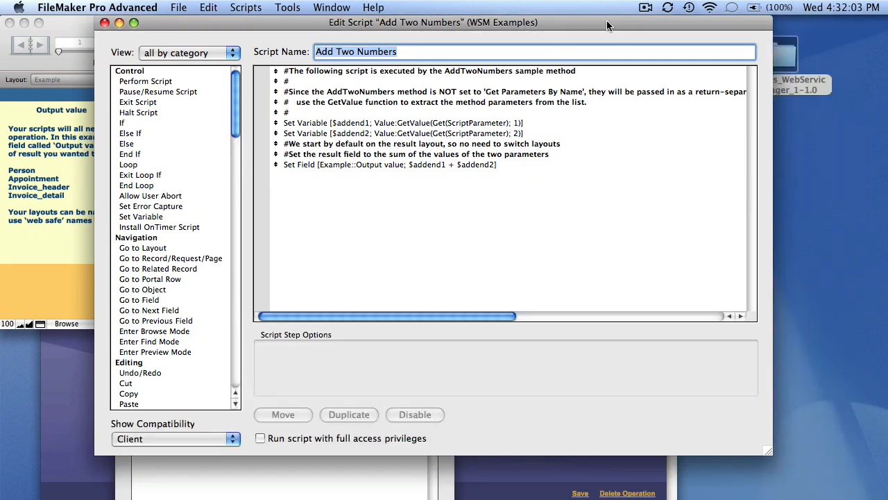
left_click_drag(607, 20, 535, 43)
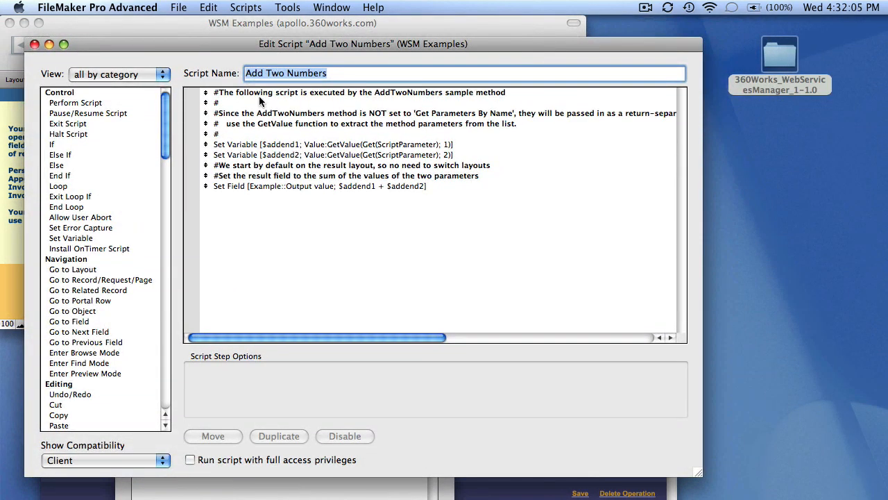
Inspect the $addend1, $addend2 and Set Field steps, close the script windows and return to SOAP Client.
left_click(256, 147)
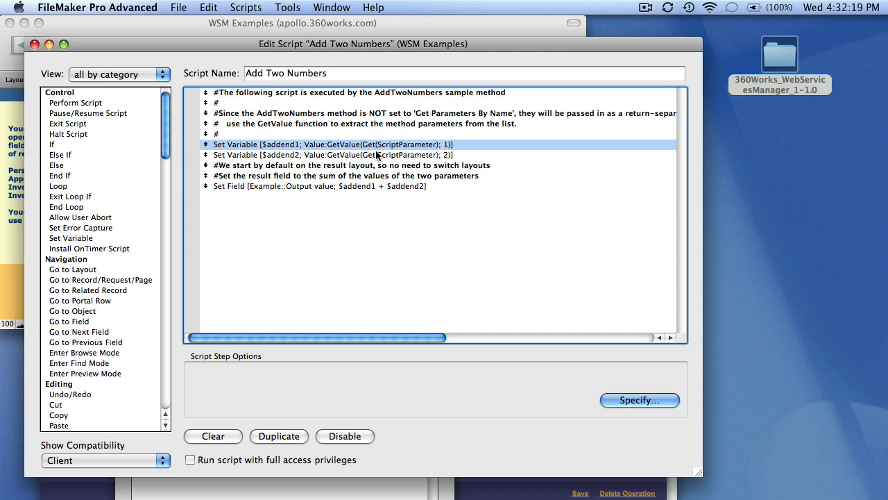
left_click(338, 155)
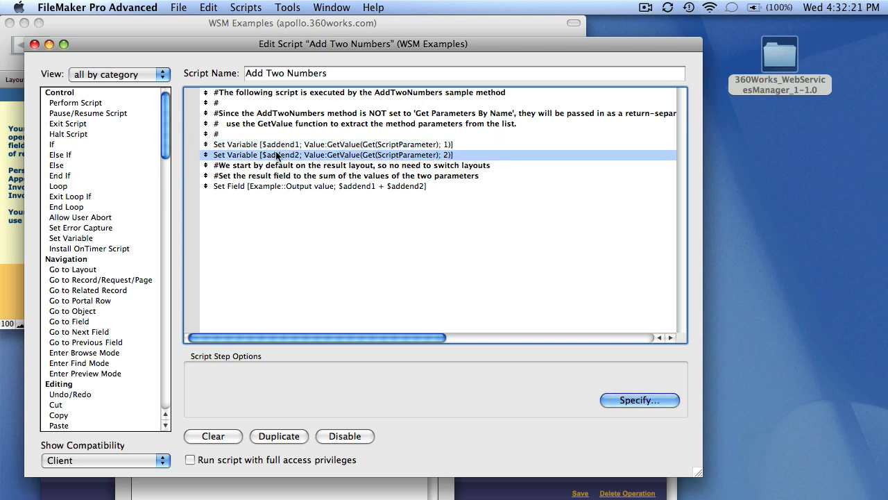
left_click(273, 185)
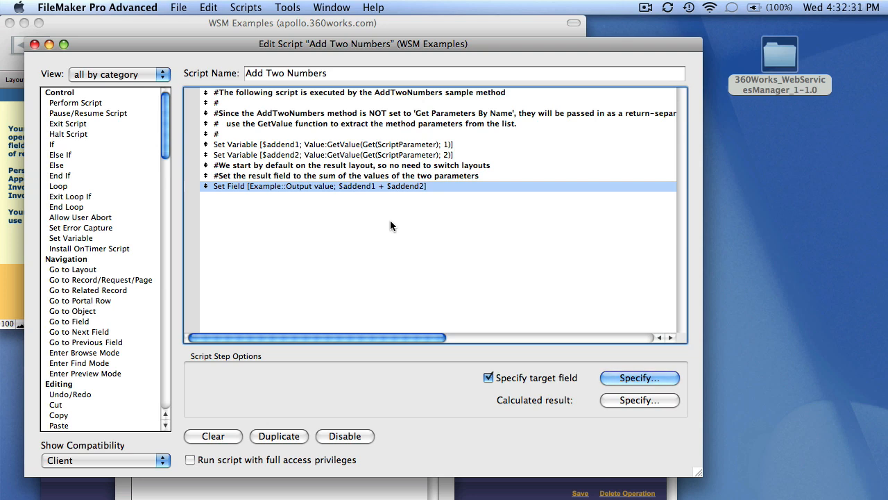
left_click(328, 227)
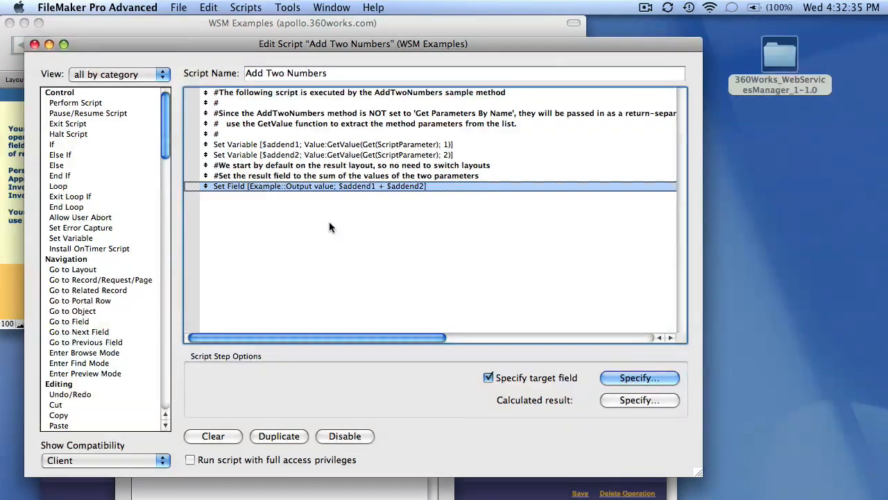
key("super+w")
key("super+w")
key("super+Tab")
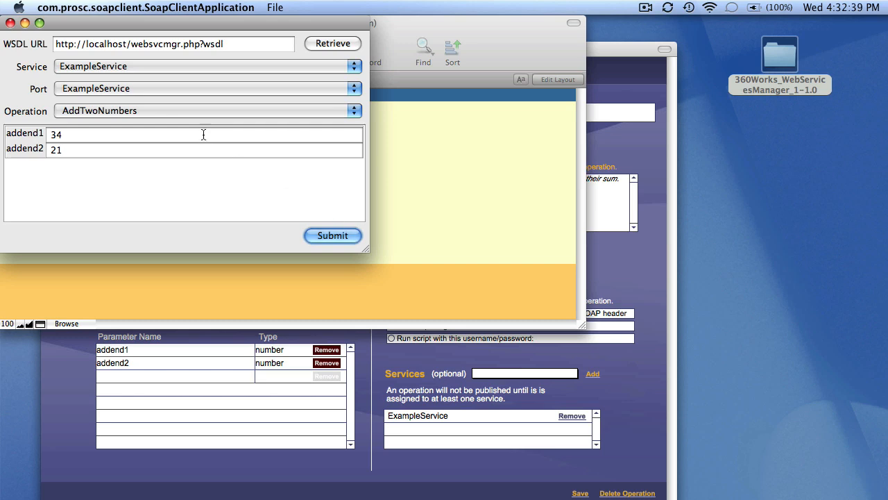
Submit an AddTwoNumbers request with addend1 8 and addend2 4.
double_click(204, 134)
type("8")
key("Tab")
key("super+a")
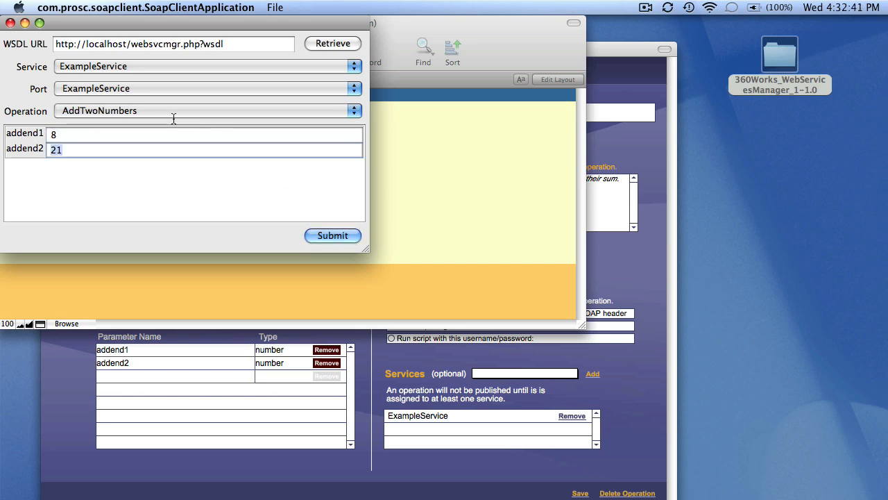
type("4")
left_click(333, 237)
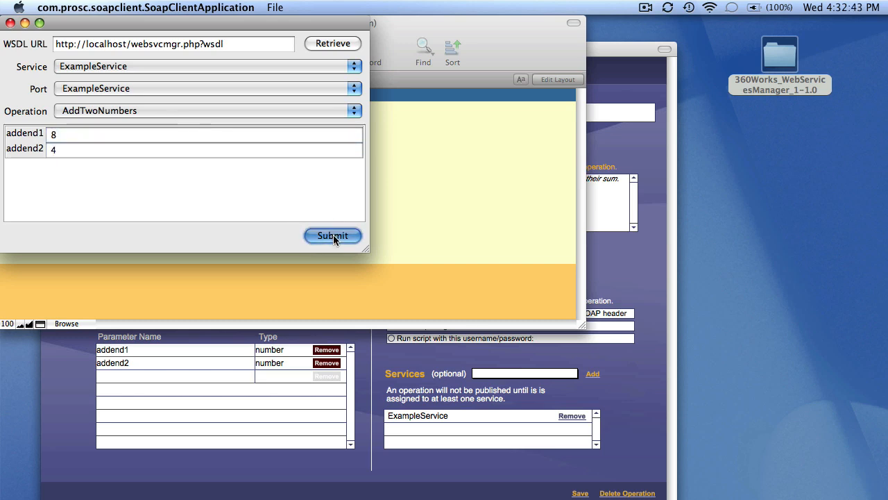
Enlarge the result, check OutputValue 12 in the XML Received response, then close SOAP Client.
left_click_drag(192, 229, 345, 261)
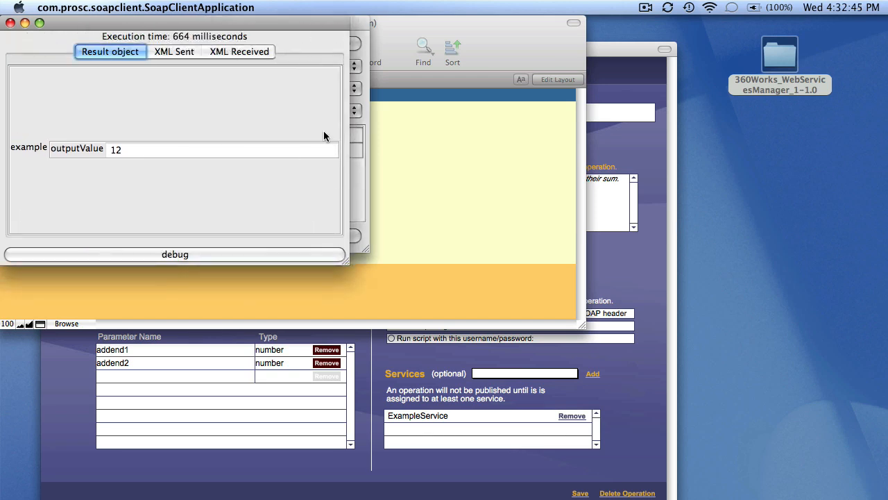
left_click(254, 53)
left_click_drag(199, 136, 34, 139)
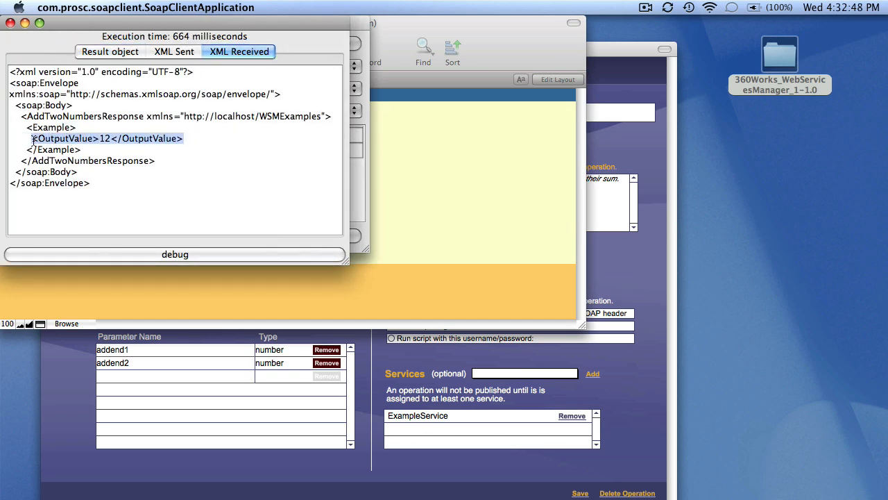
left_click(10, 23)
left_click(10, 24)
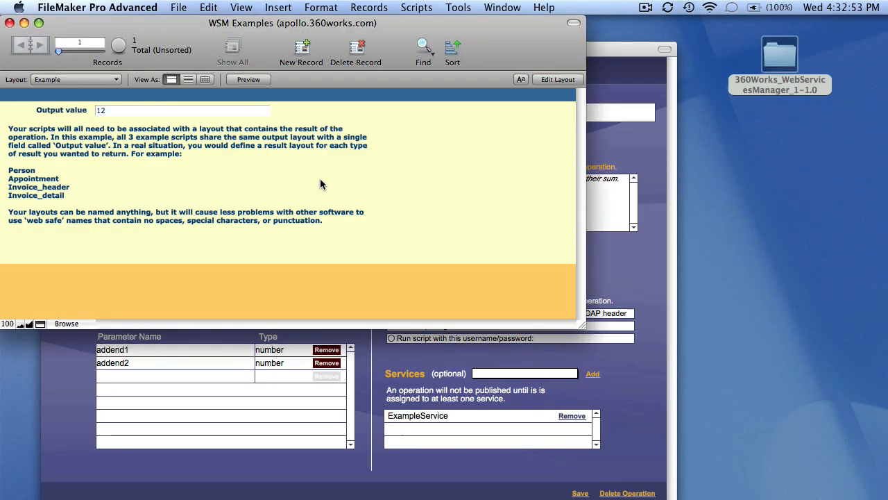
Close the WSM Examples window with Cmd-W to return to the AddTwoNumbers operation.
key("super+w")
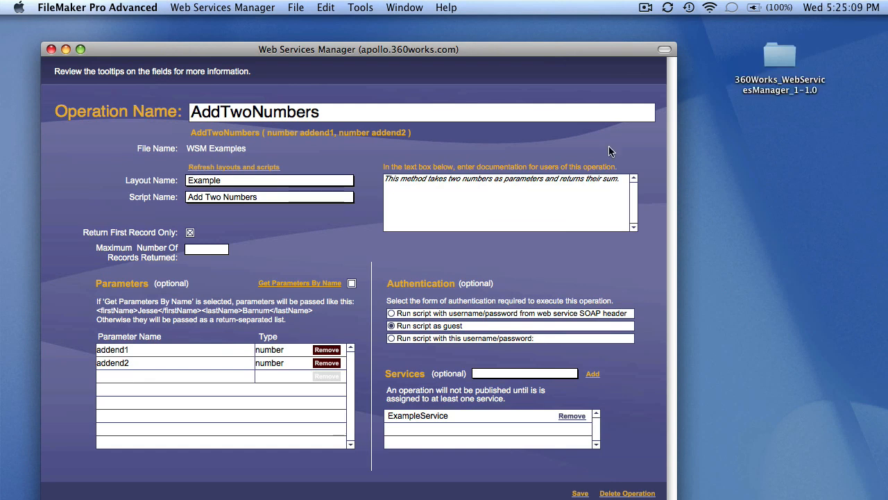
Open the bps__Main_Menu database hosted on 127.0.0.1 via File > Open Remote.
left_click(296, 7)
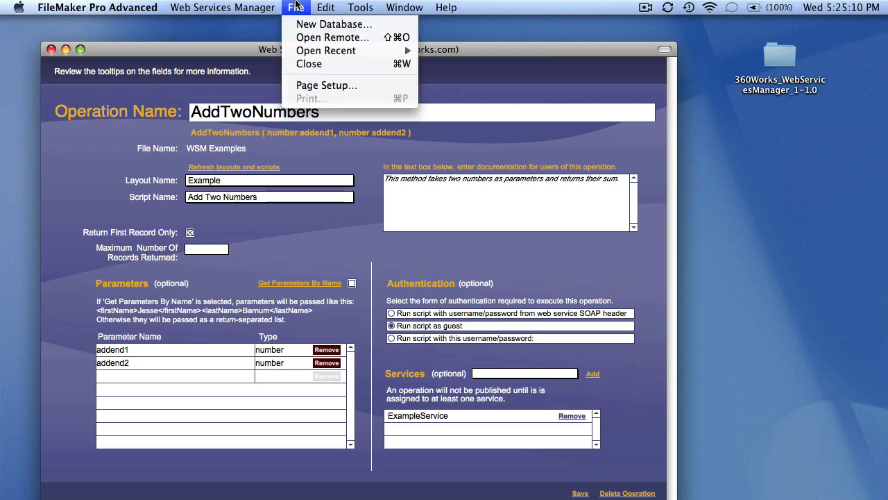
left_click(306, 39)
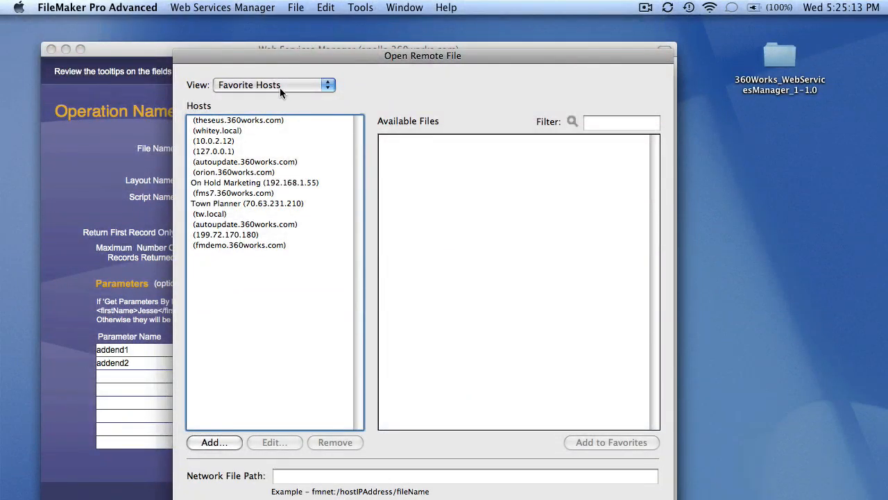
left_click(233, 150)
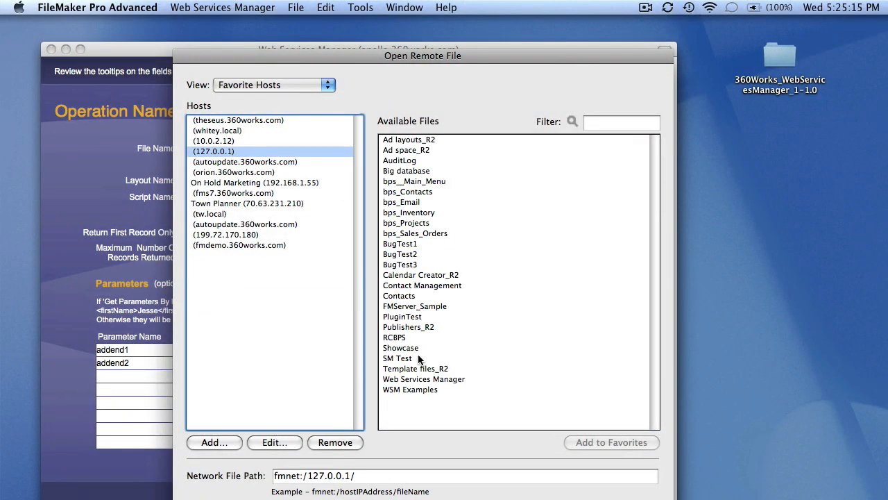
double_click(410, 181)
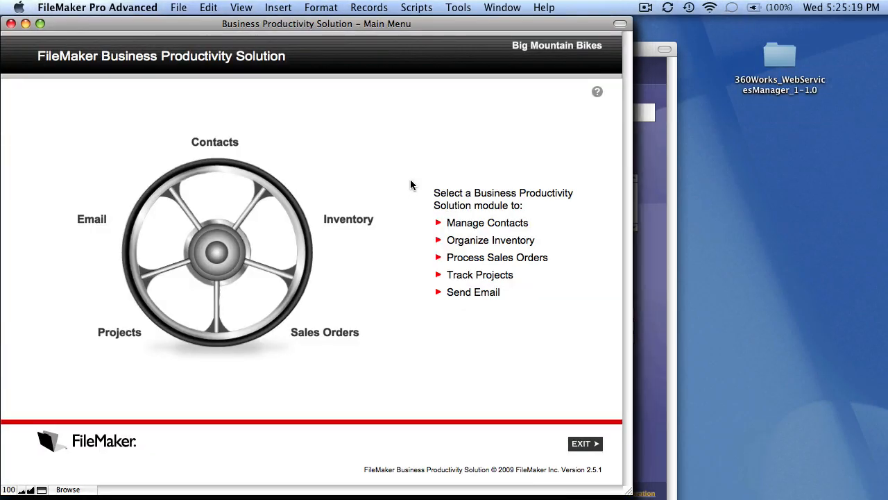
Go to the Inventory module and start a new layout.
left_click(361, 219)
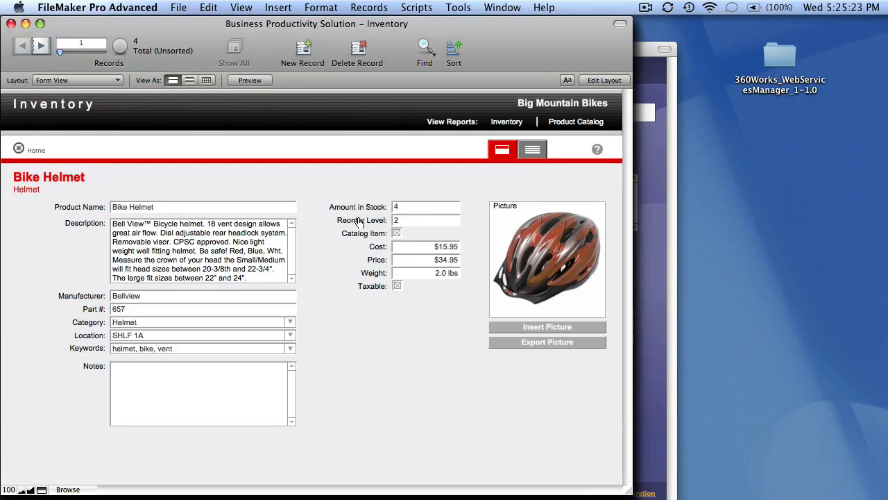
key("super+l")
key("super+n")
Name the new layout InventoryShort and keep it out of the layout menus.
key("BackSpace")
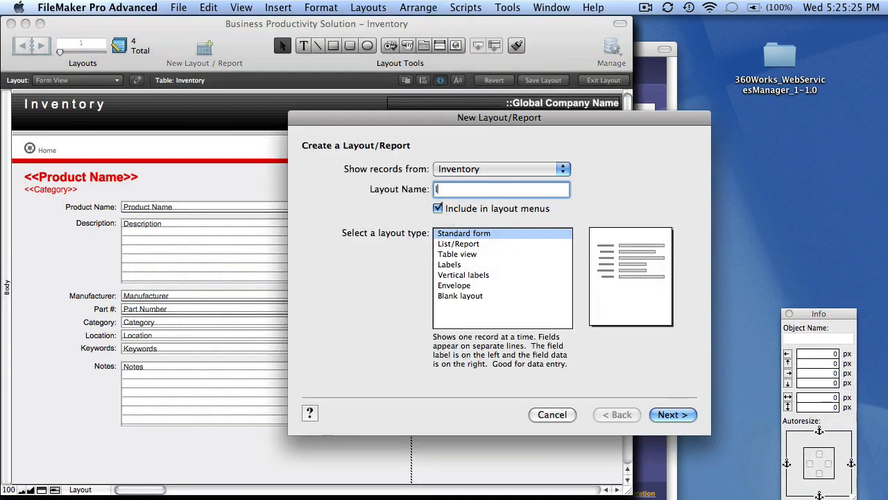
type("InventoryShort")
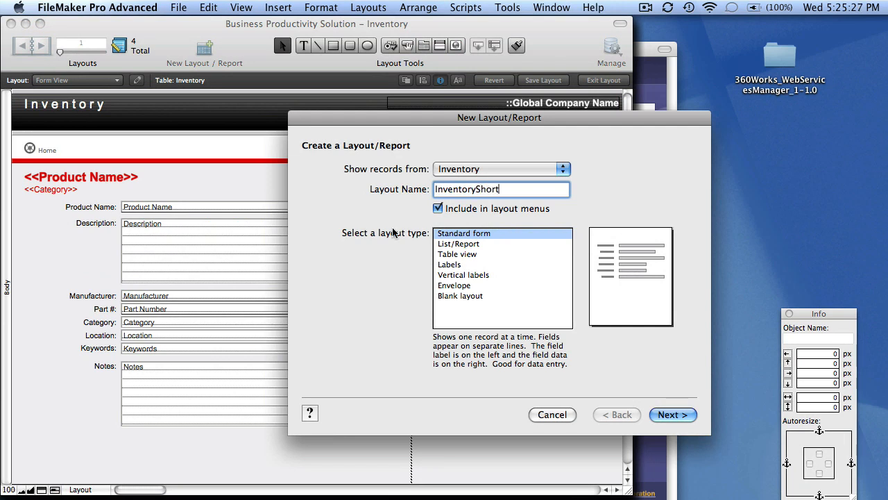
left_click(473, 210)
left_click(676, 415)
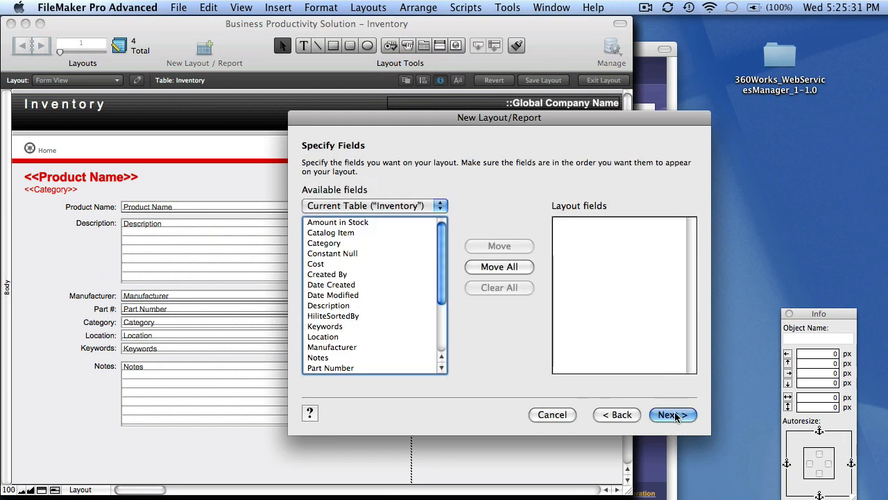
Add Amount in Stock, Catalog Item, Description, Part Number, Price and Product Name as layout fields.
double_click(319, 222)
double_click(321, 235)
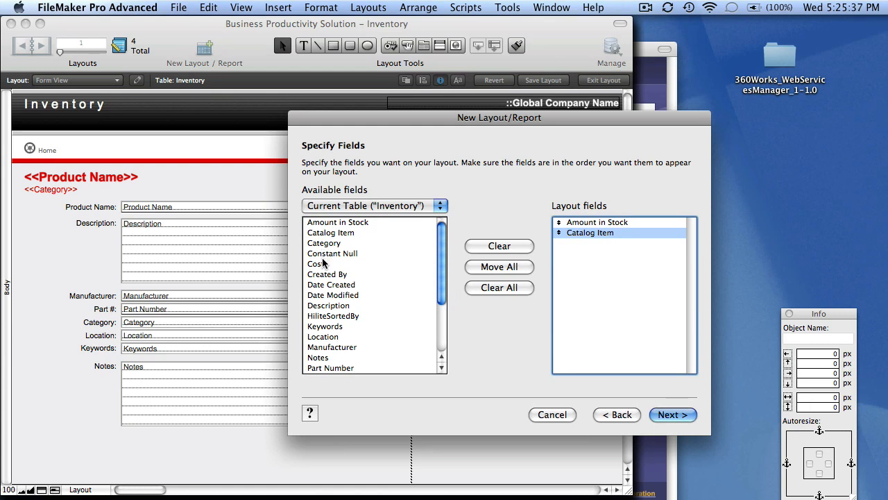
double_click(322, 264)
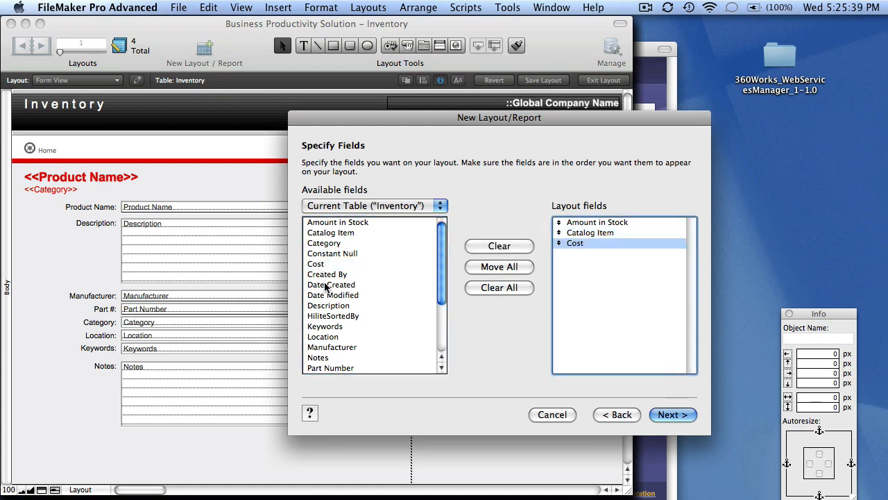
double_click(325, 306)
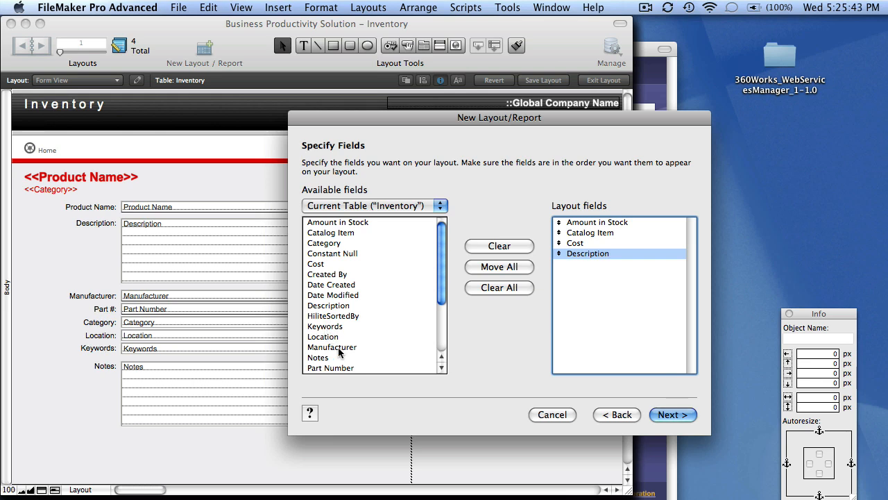
double_click(362, 367)
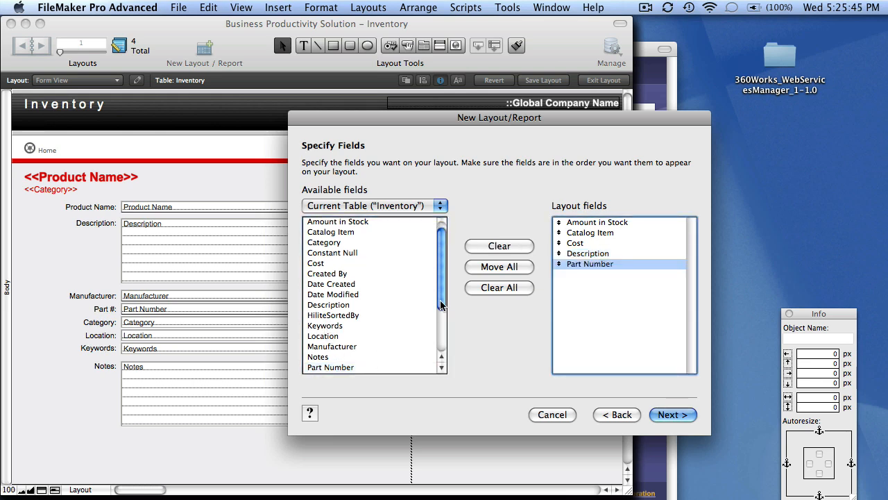
left_click_drag(442, 309, 446, 375)
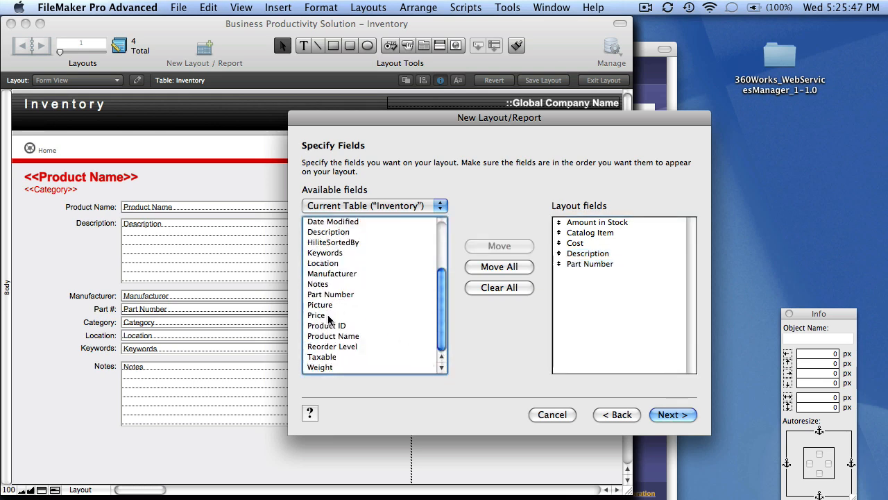
double_click(316, 315)
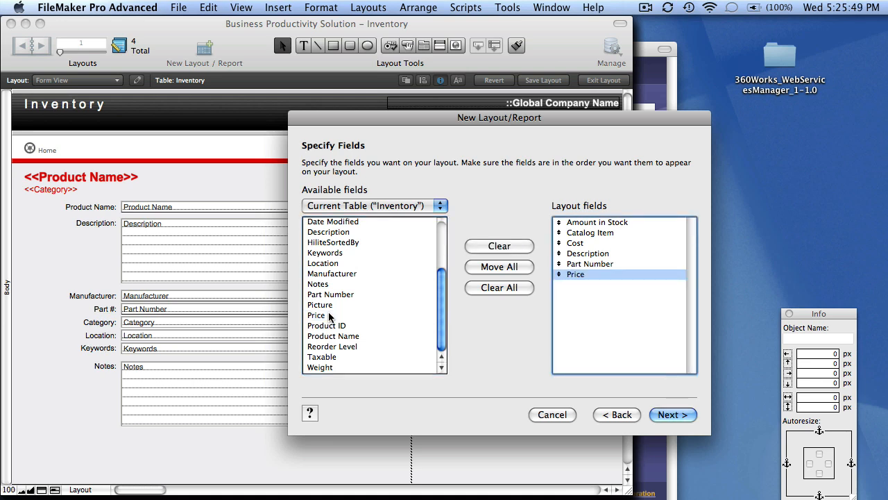
double_click(607, 244)
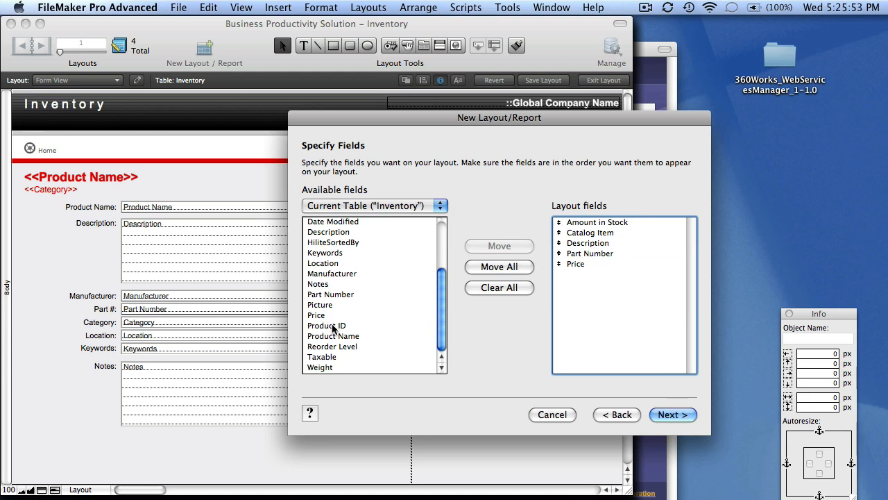
double_click(336, 336)
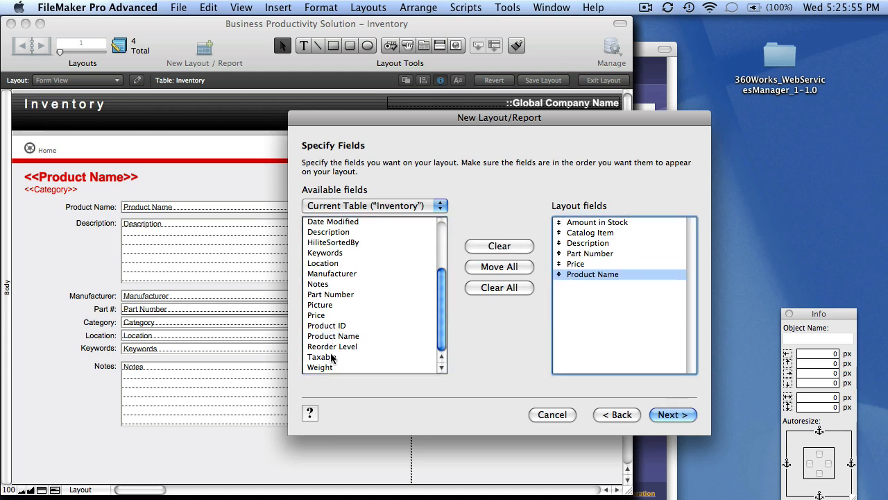
Choose the Standard theme and finish the InventoryShort layout.
left_click(674, 420)
left_click(351, 220)
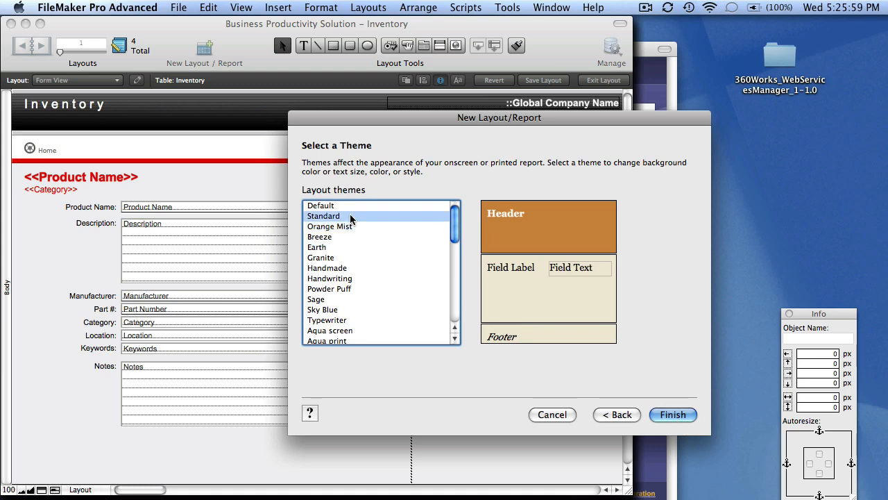
left_click(672, 416)
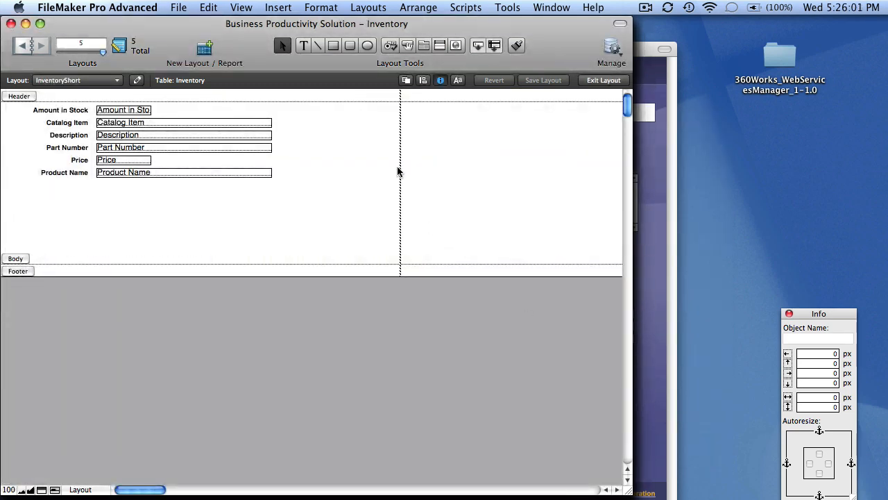
In Browse mode, save InventoryShort's table view, then bring up the Web Services Manager.
left_click(245, 8)
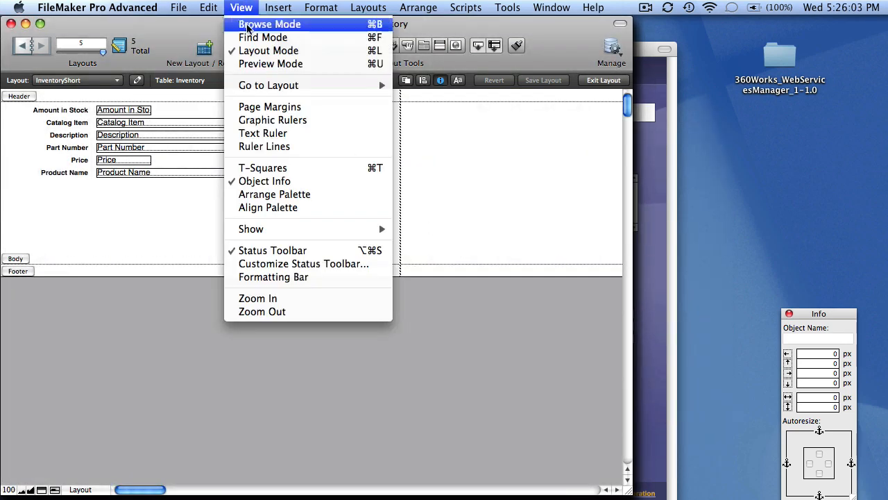
left_click(247, 25)
left_click(207, 80)
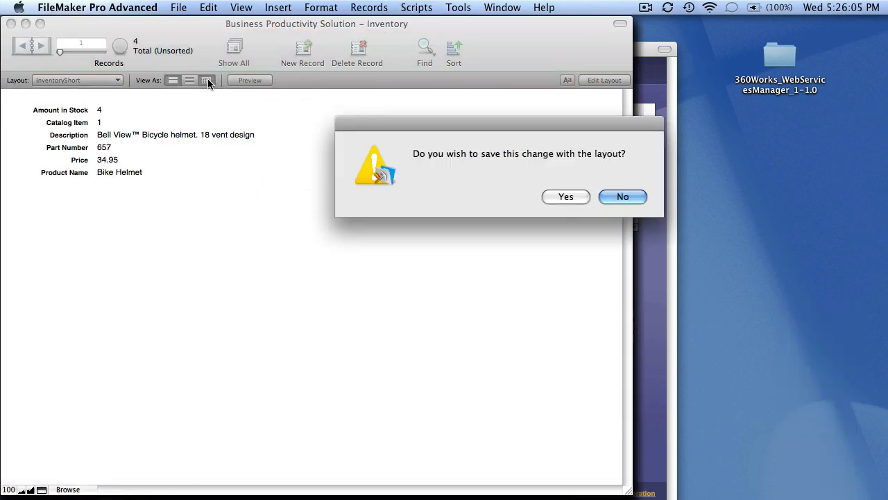
left_click(575, 196)
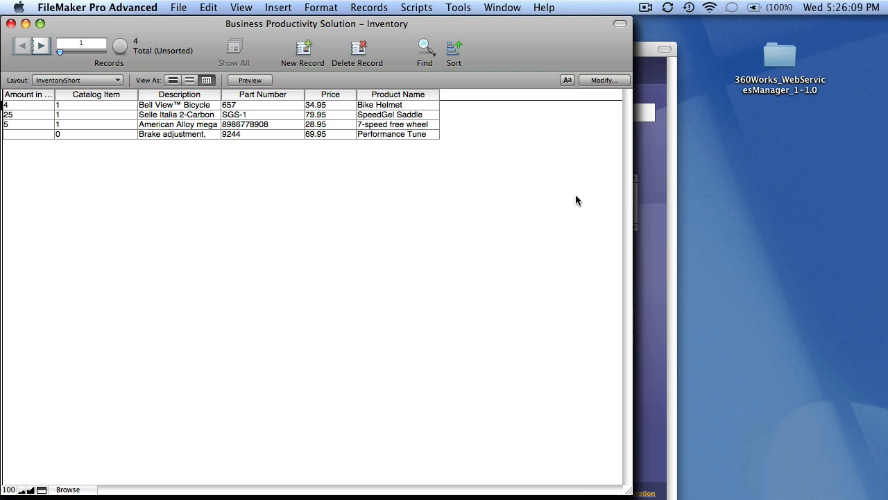
left_click(640, 269)
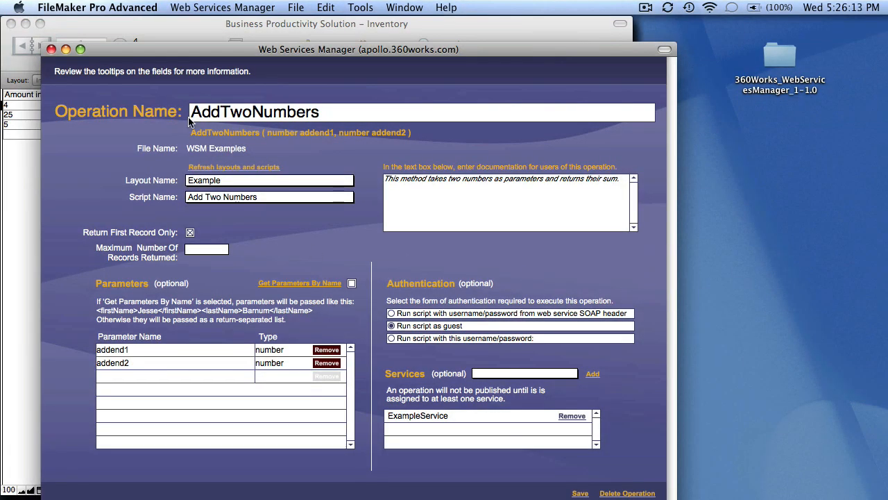
Save AddTwoNumbers, add hosted file bps_Inventory, and start a new operation for it.
left_click(577, 494)
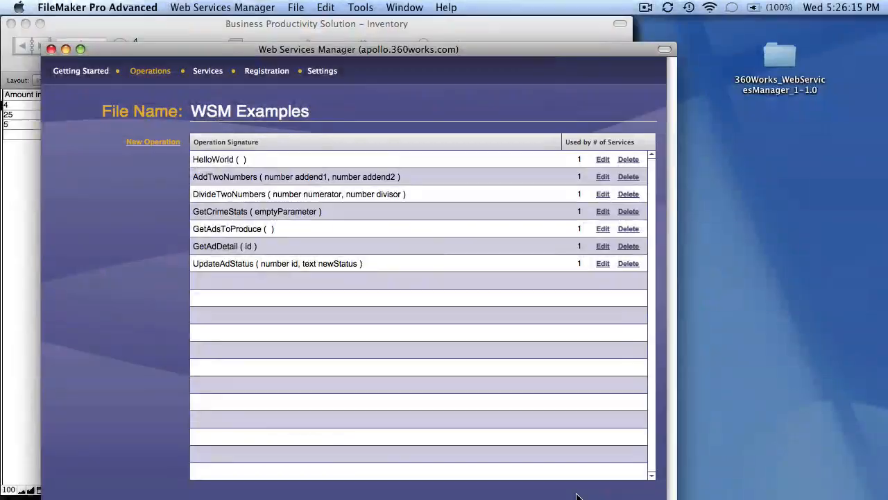
left_click(158, 78)
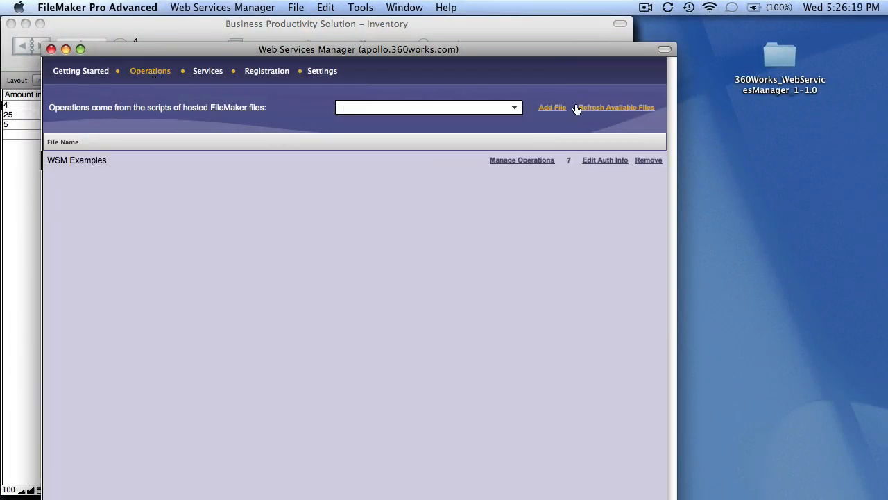
left_click(506, 112)
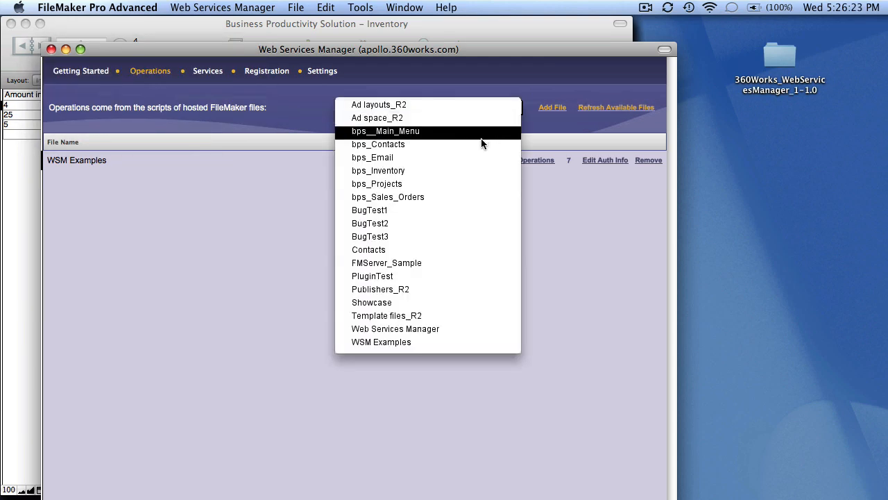
left_click(470, 171)
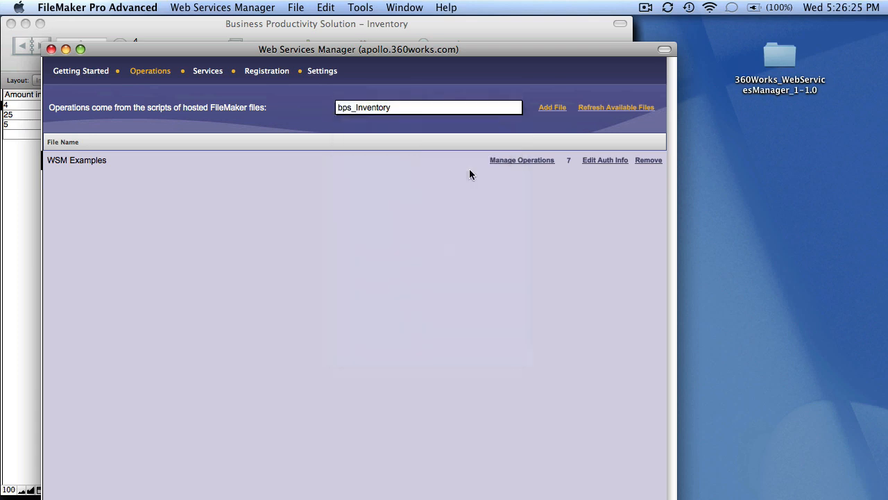
left_click(548, 109)
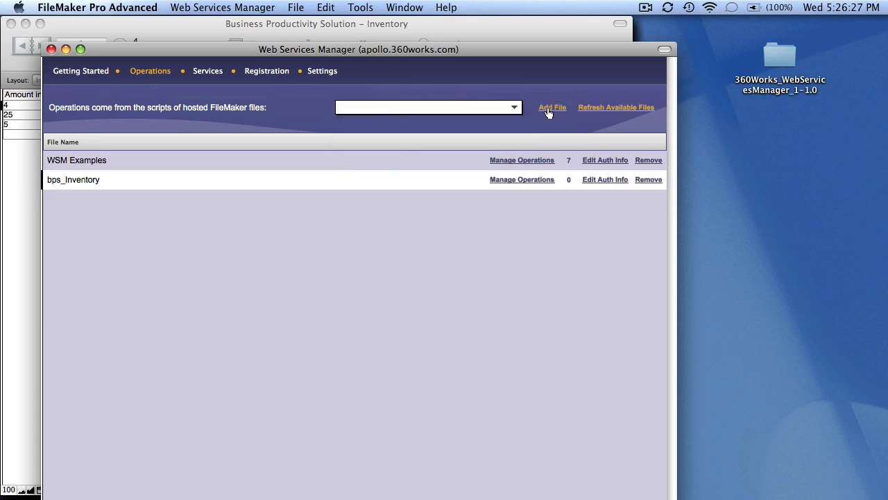
left_click(543, 180)
left_click(154, 143)
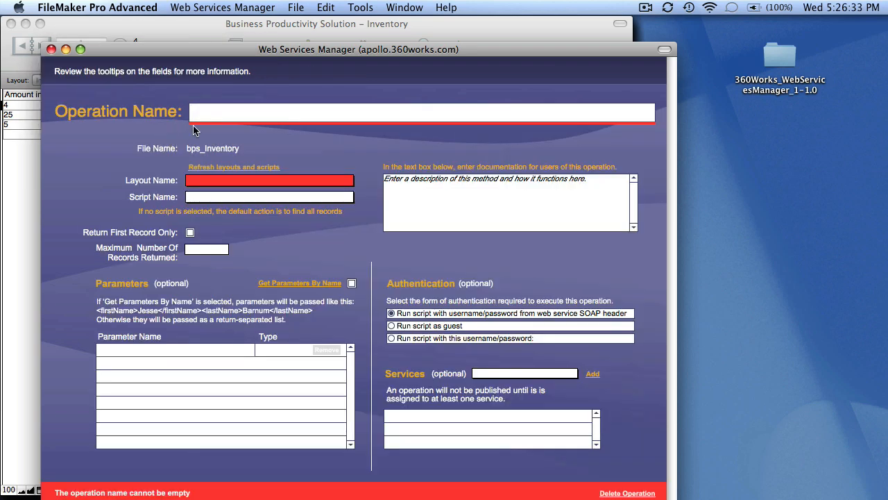
Name the operation GetInventory and set its layout to InventoryShort after refreshing.
left_click(209, 113)
type("GetI")
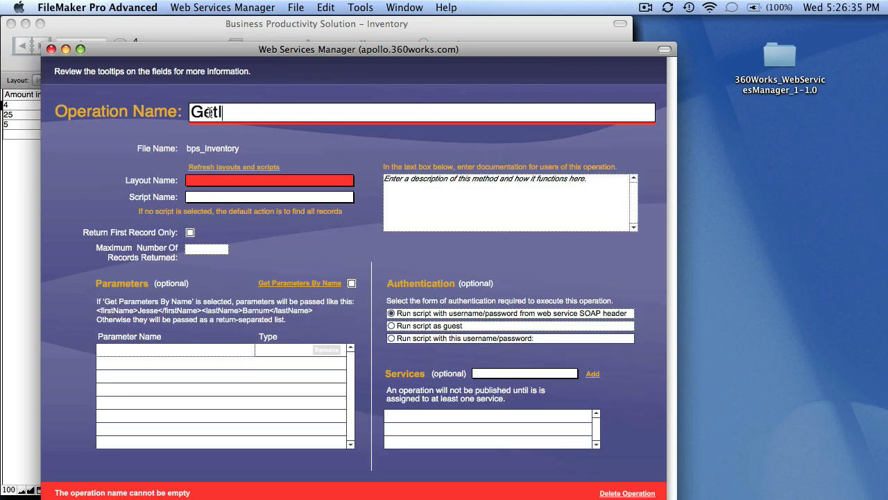
type("nventory")
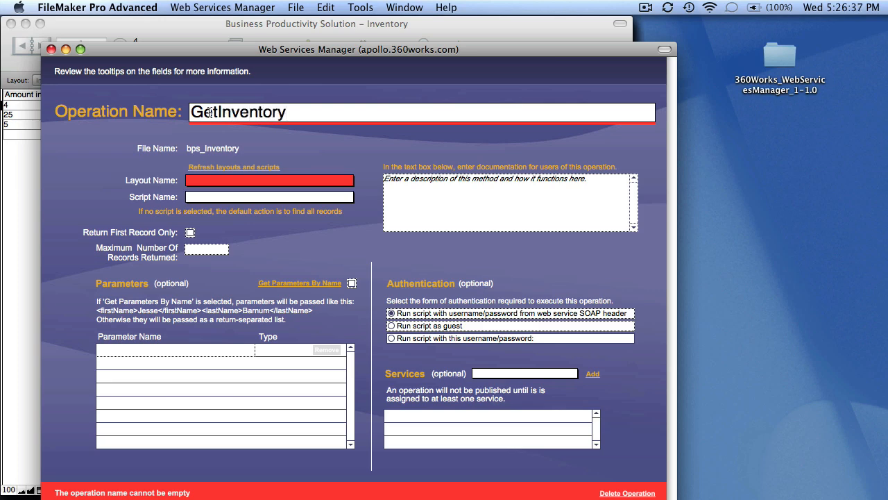
left_click(206, 168)
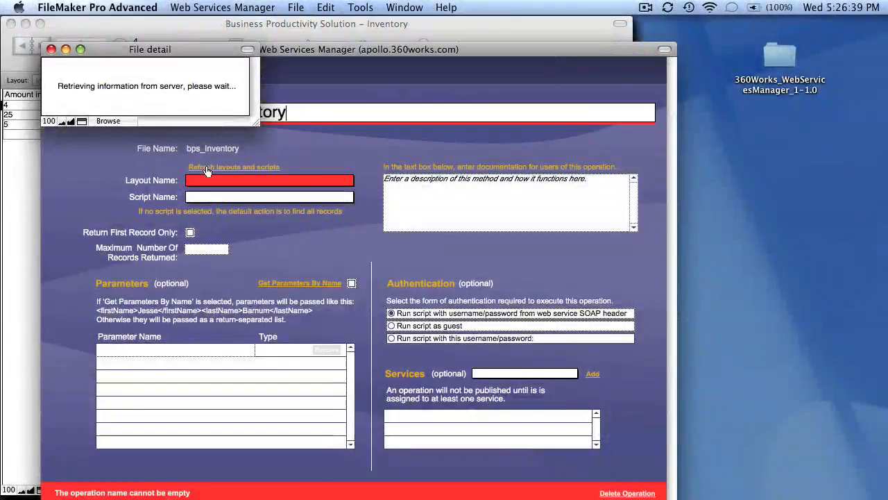
left_click(207, 179)
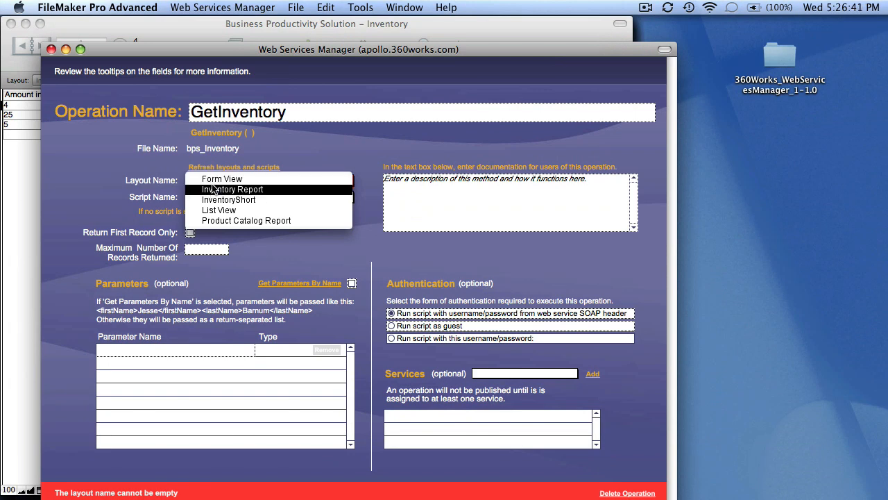
left_click(217, 200)
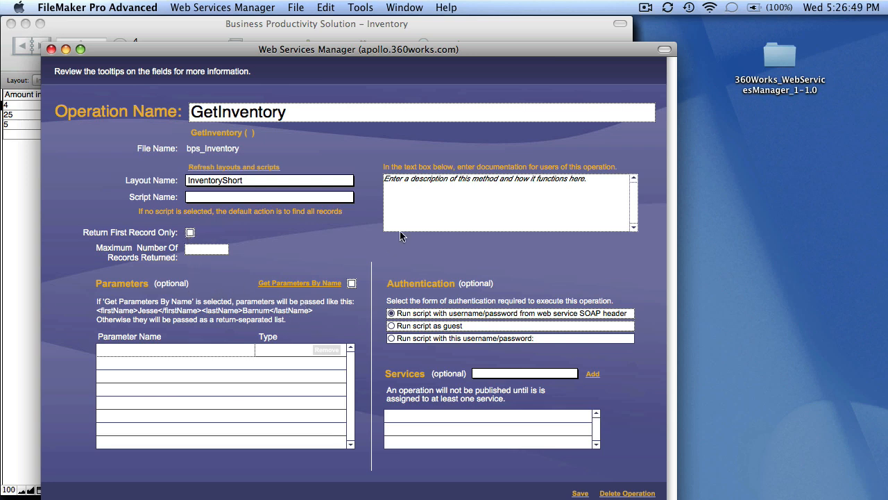
Describe it as 'Gets a list of all items in inventory', run as guest, add ExampleService, and save.
left_click(405, 210)
type("Gets ")
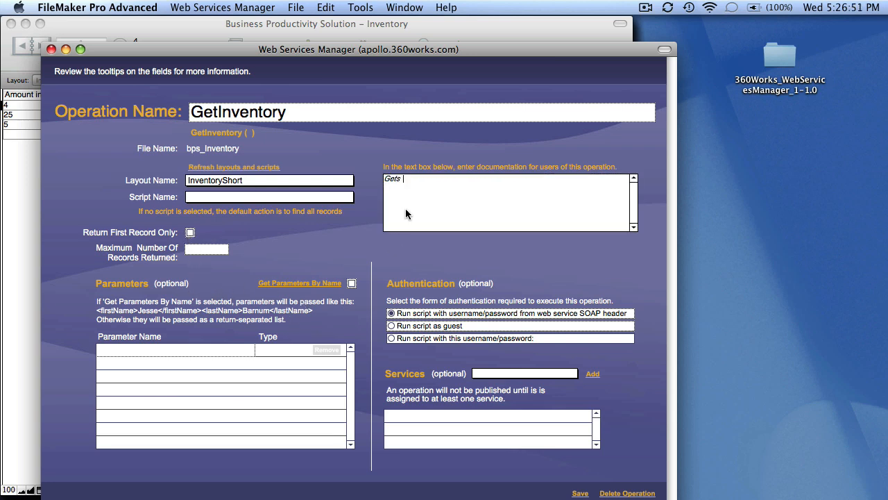
type("a list of all items in inventory")
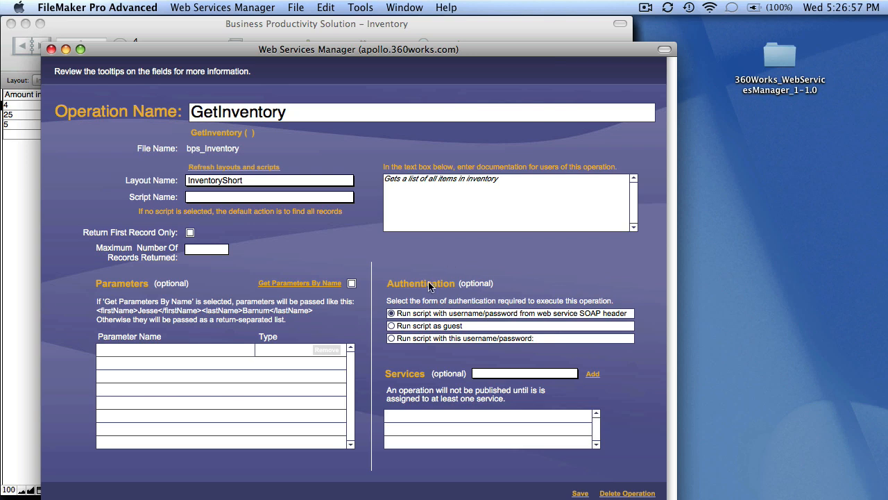
left_click(392, 327)
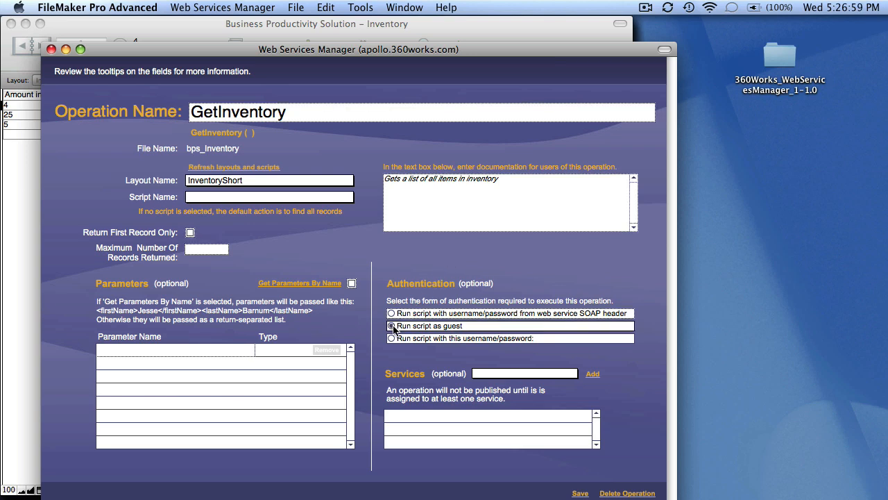
mouse_move(393, 329)
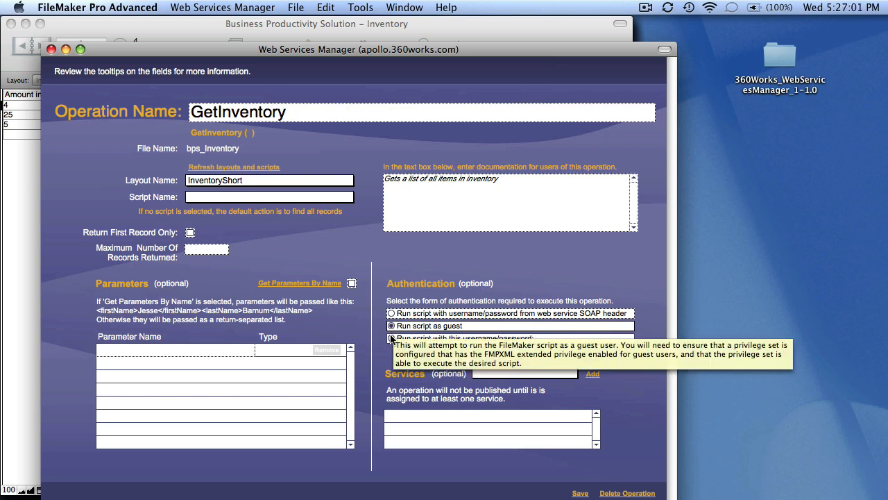
left_click(505, 375)
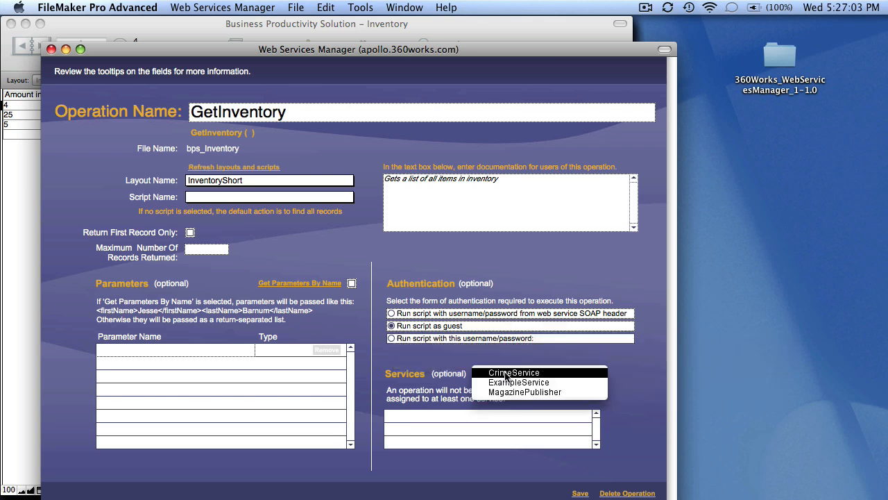
left_click(509, 382)
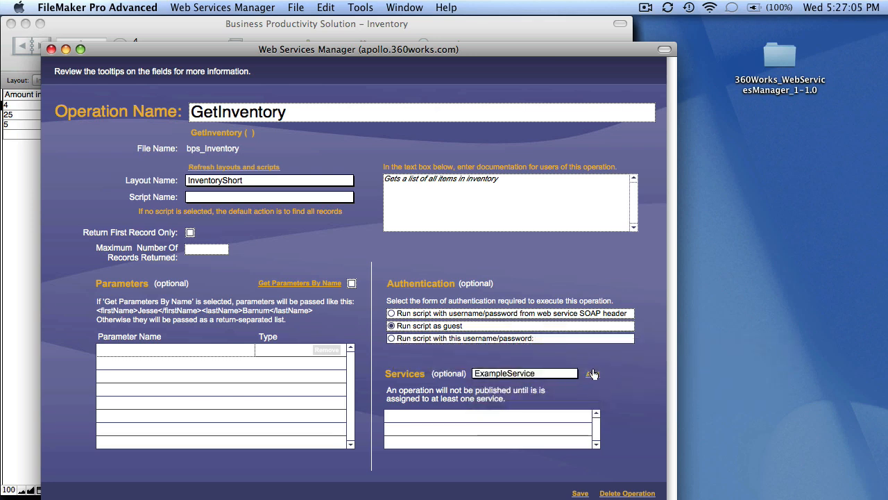
left_click(591, 375)
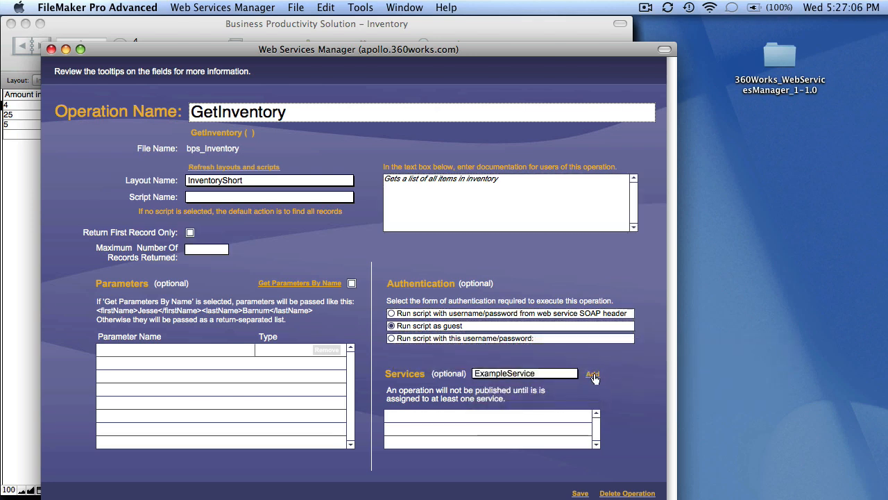
left_click(580, 493)
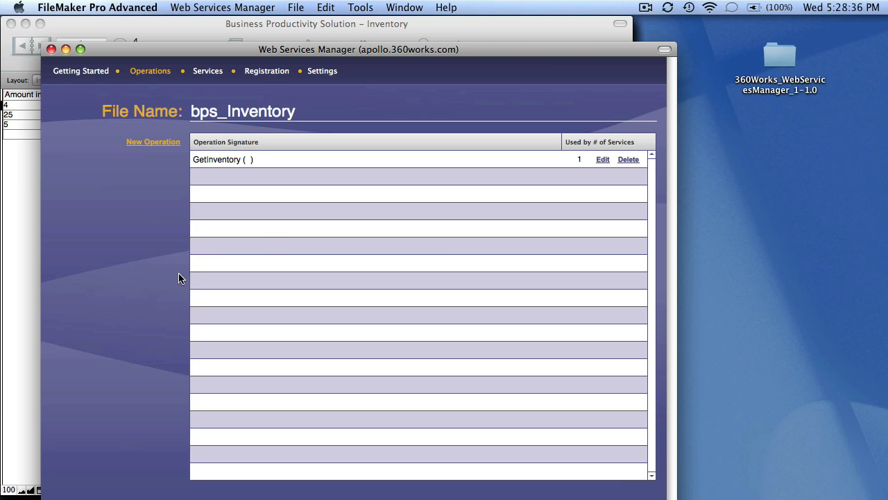
key("super+Tab")
key("super+Tab")
key("super+Tab")
key("super+Tab")
key("super+Tab")
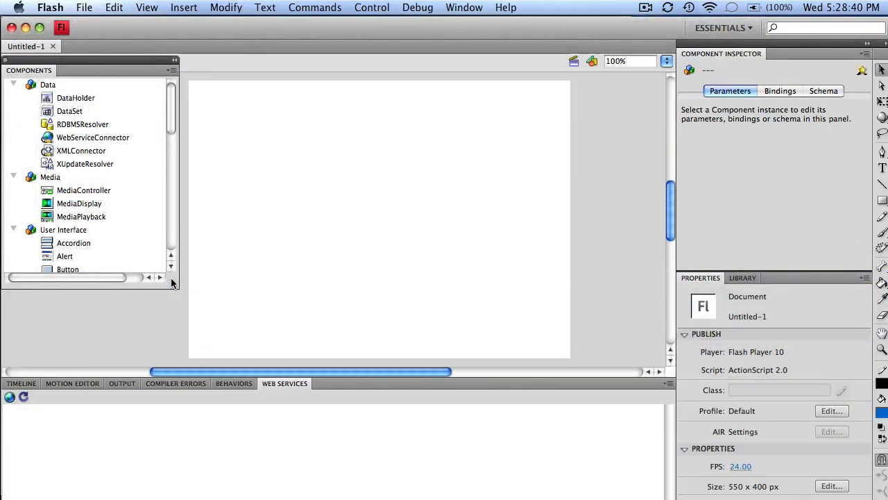
left_click(10, 397)
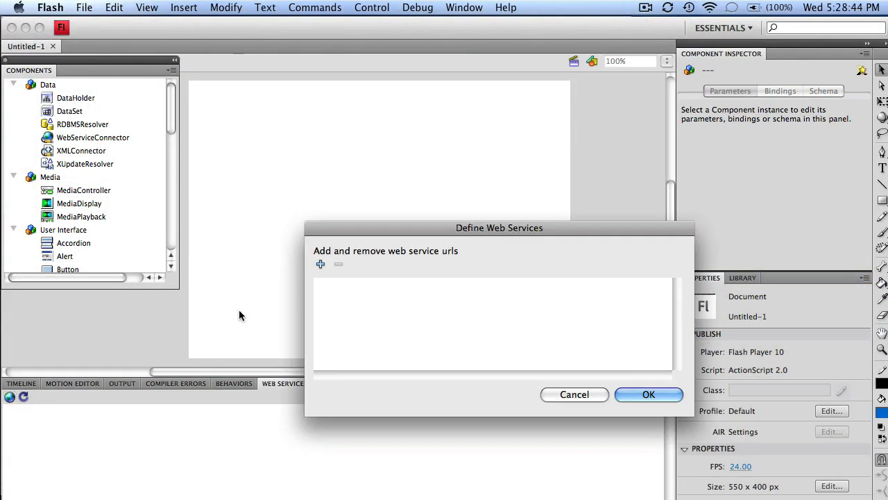
left_click(321, 266)
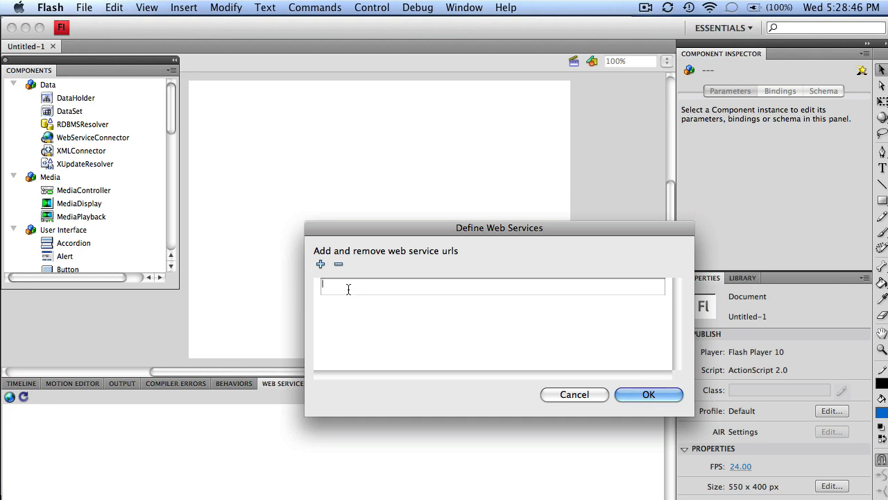
type("http://localhost/websvcmgr.php?wsdl")
left_click(643, 394)
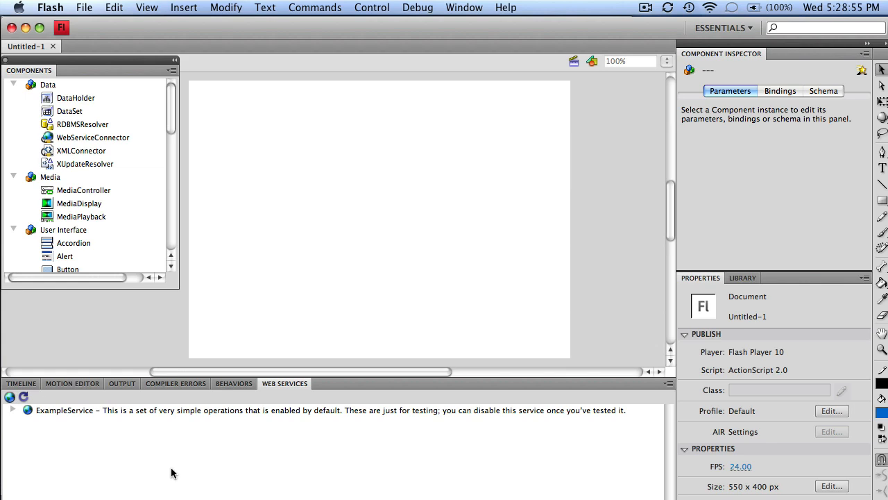
Expand ExampleService's GetInventory operation down to its InventoryShort item fields.
left_click(13, 410)
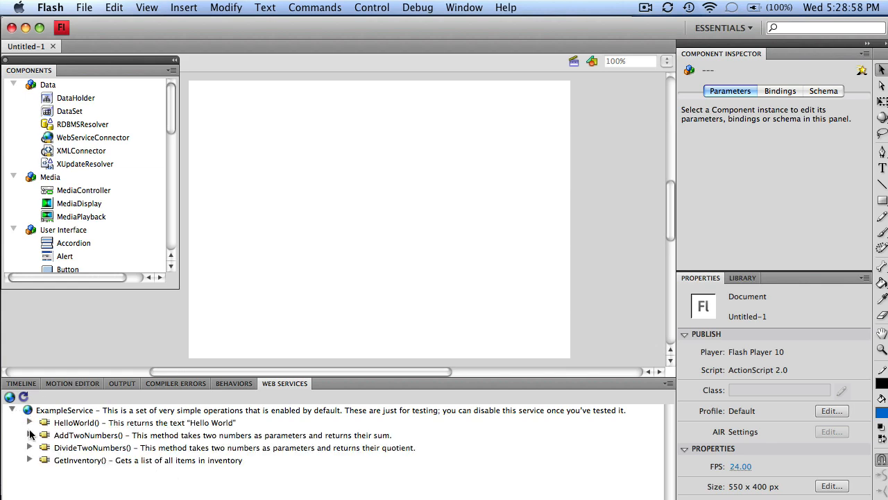
left_click(30, 460)
left_click(46, 473)
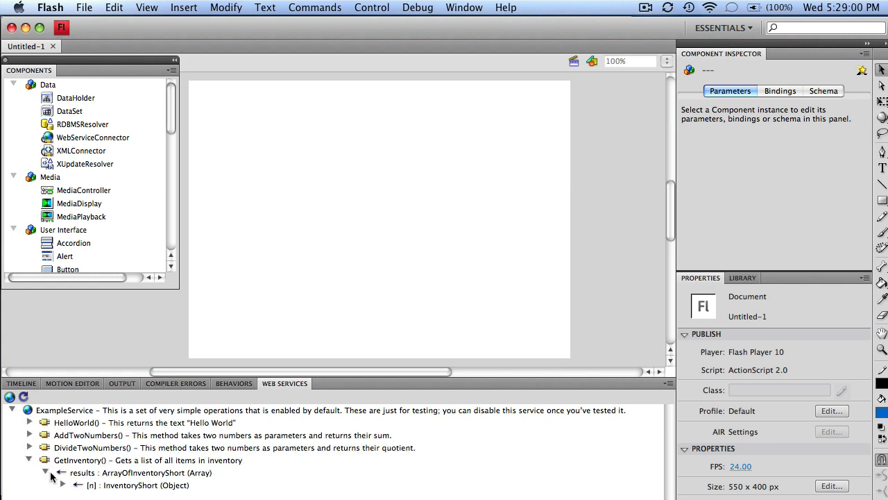
left_click(62, 485)
left_click(144, 465)
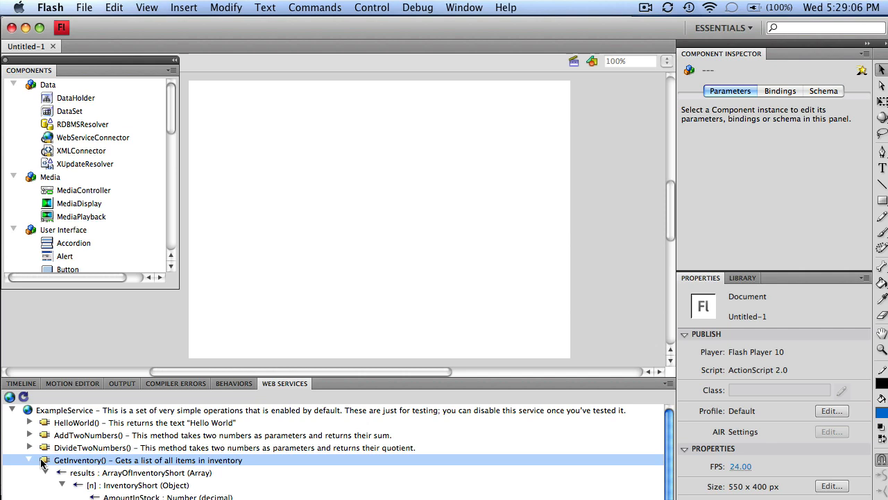
Add a GetInventory method call connector at the stage's upper right and place a Button component.
right_click(43, 463)
left_click(70, 496)
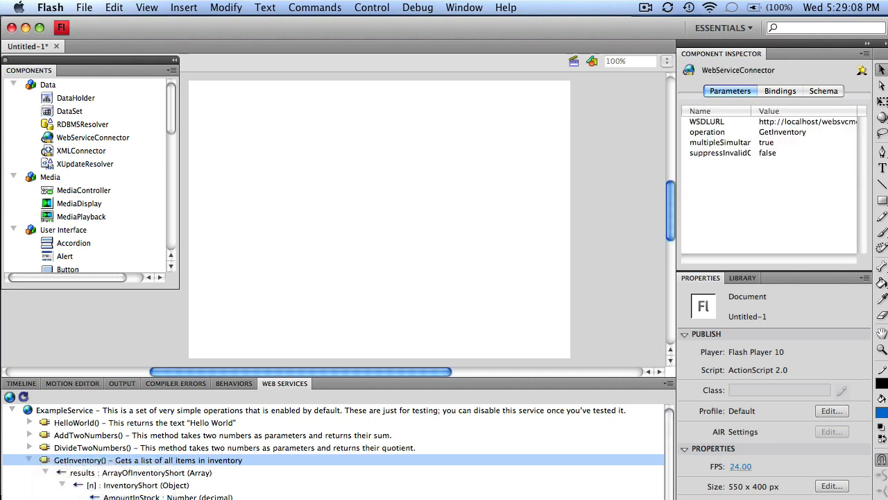
left_click_drag(333, 229, 602, 106)
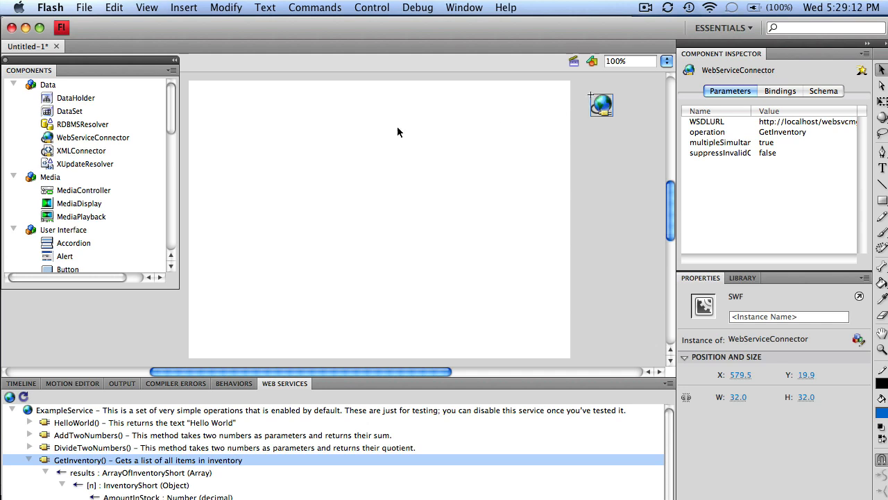
left_click_drag(67, 270, 231, 91)
Set the button's label to Get Items.
left_click(774, 134)
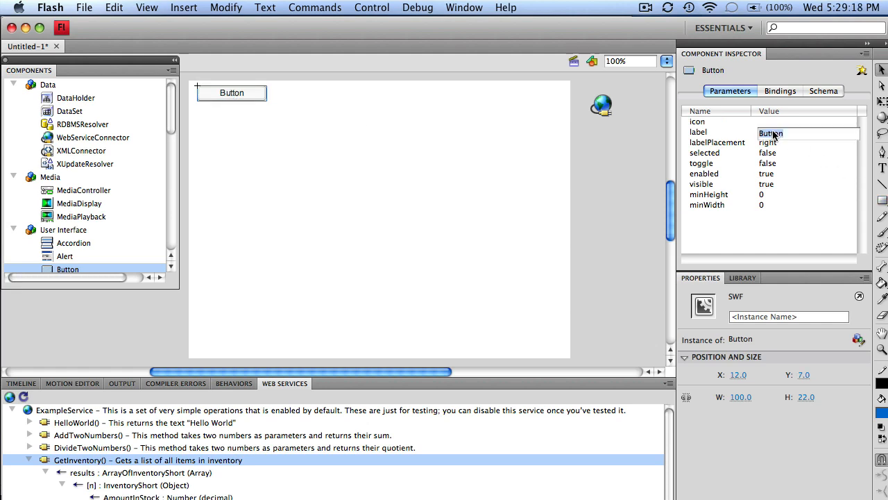
type("Get Items")
key("Return")
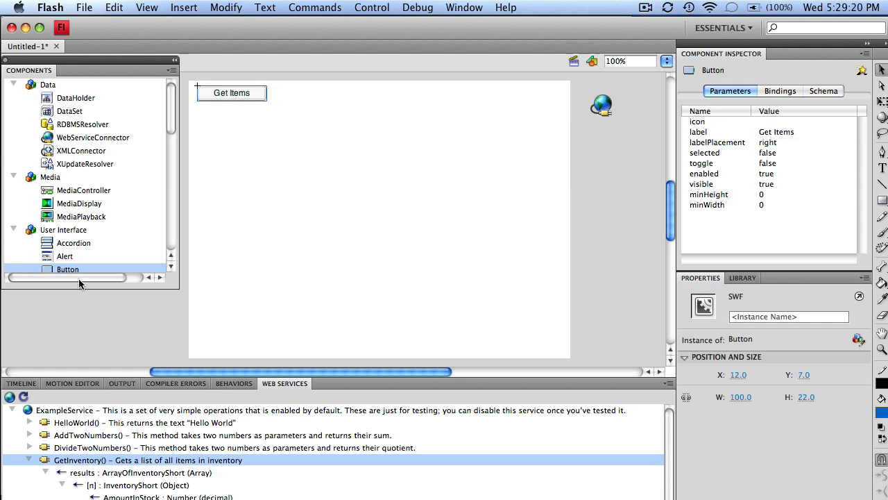
left_click_drag(170, 106, 172, 130)
Place a DataGrid on the stage and enlarge it to about 520 by 255.
left_click_drag(71, 213, 236, 146)
right_click(236, 145)
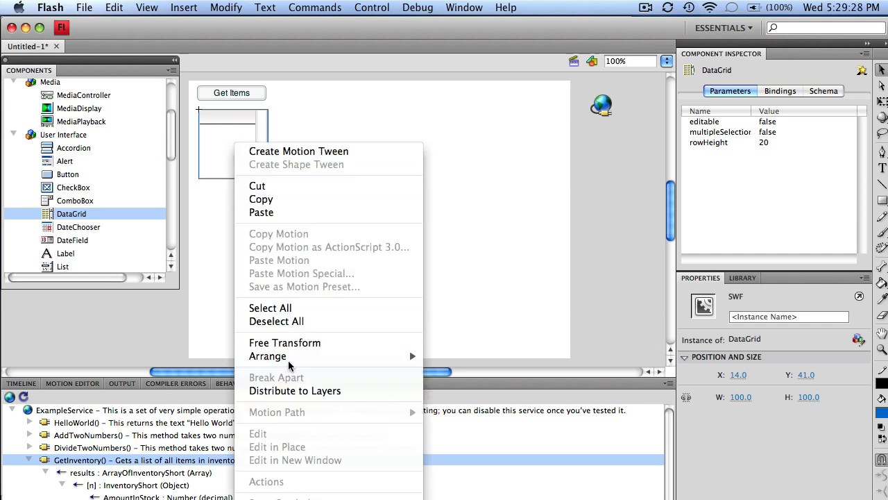
left_click(291, 343)
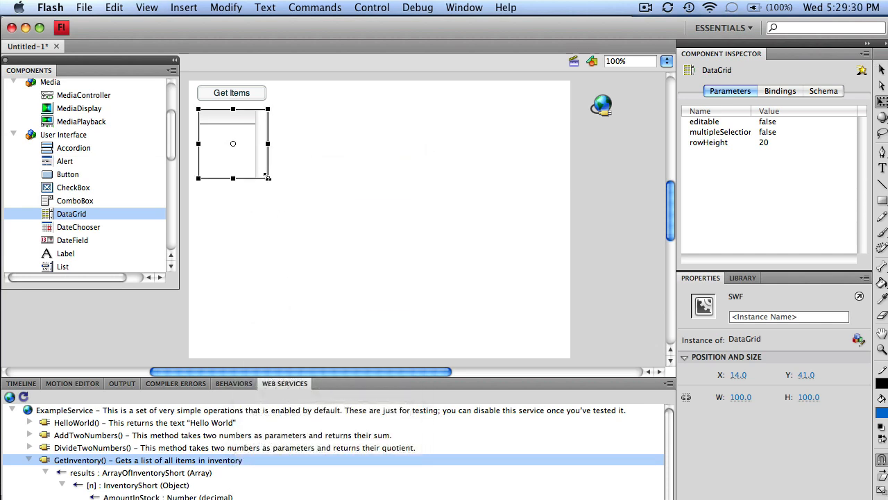
left_click_drag(267, 177, 559, 284)
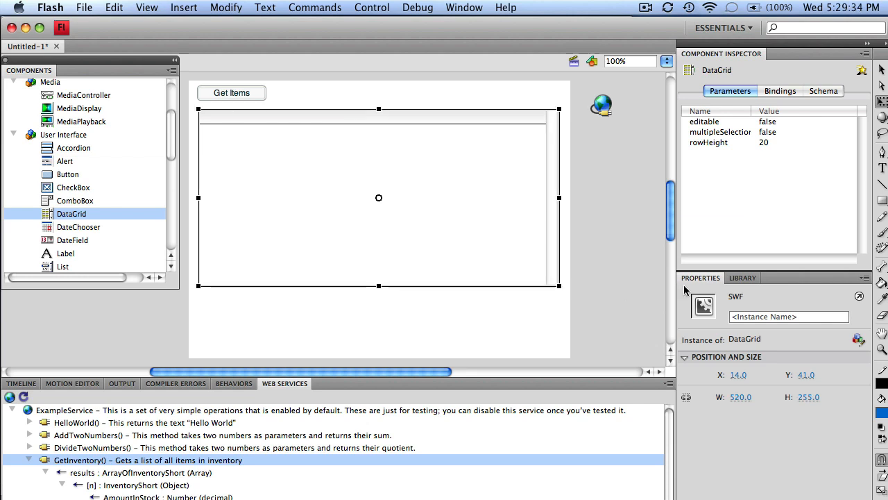
Name the DataGrid instance ItemList and the web service connector GetAllItems.
left_click(744, 316)
type("ItemList")
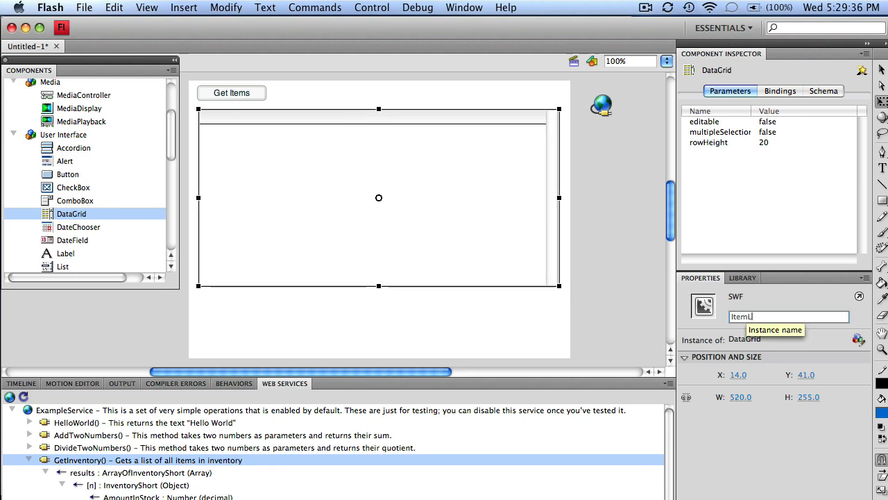
left_click(601, 105)
left_click(771, 317)
type("GetAll")
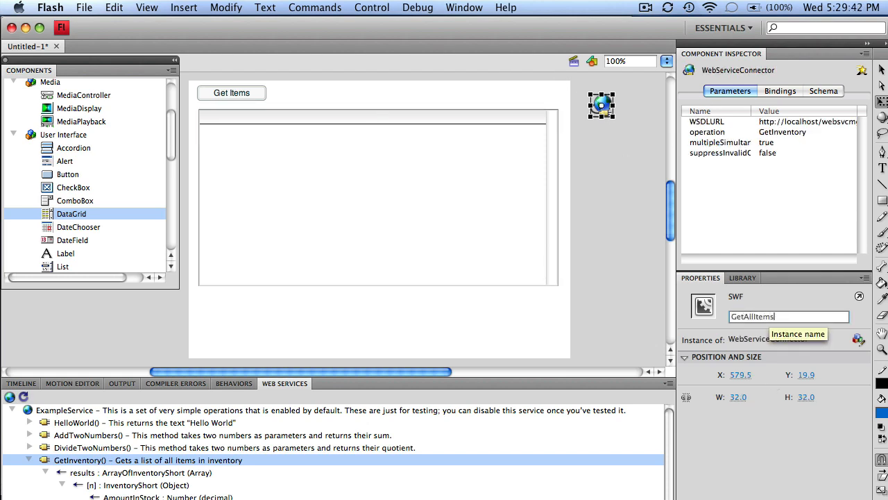
key("Return")
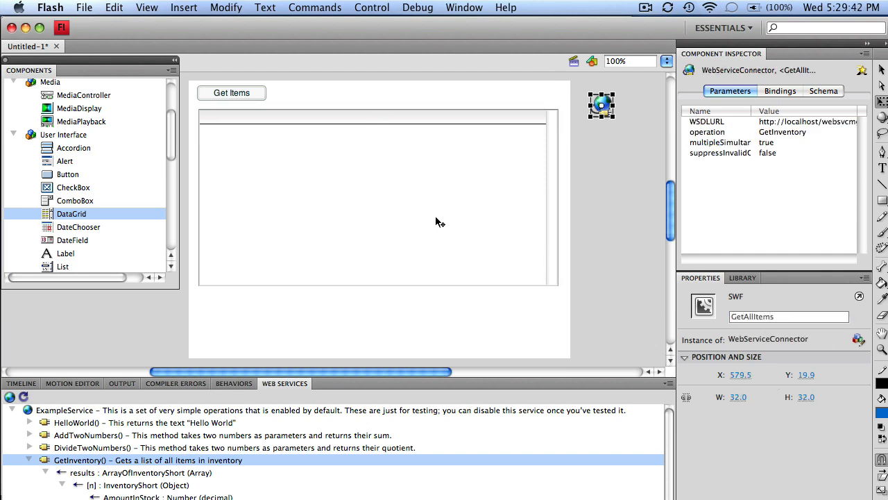
left_click(225, 95)
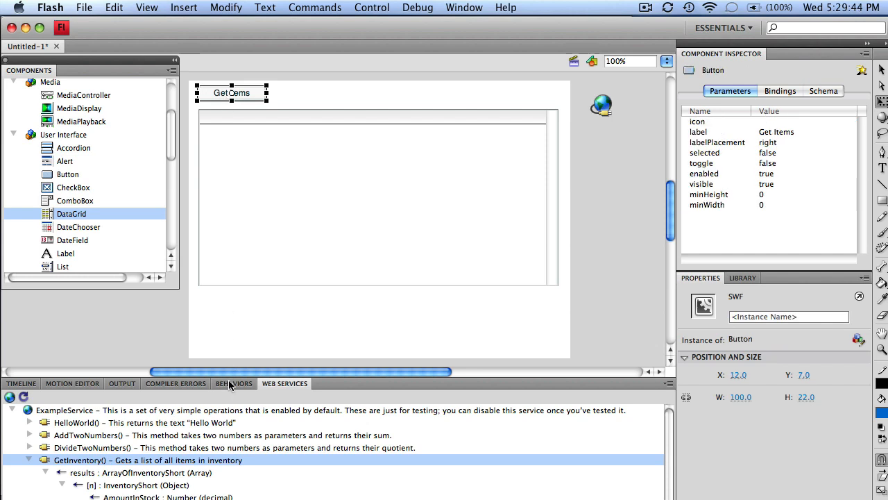
Add a Trigger Data Source behavior to the Get Items button that calls GetAllItems.
left_click(230, 385)
left_click(11, 397)
mouse_move(21, 411)
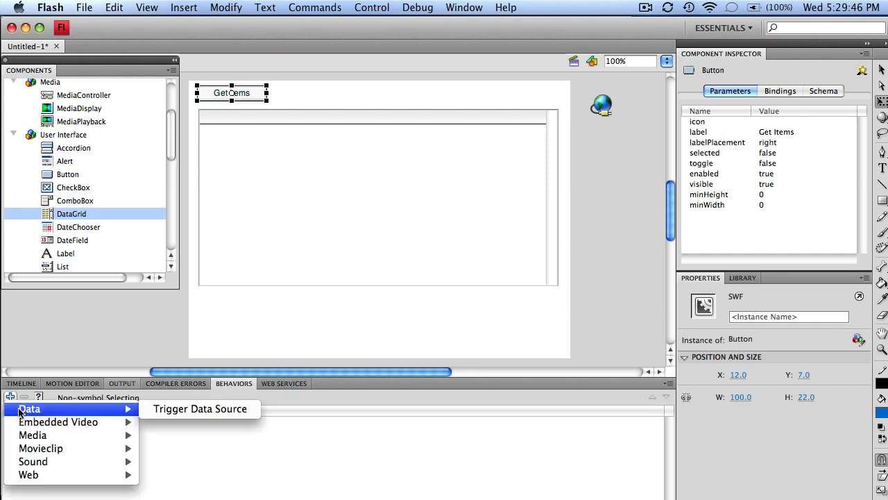
left_click(159, 409)
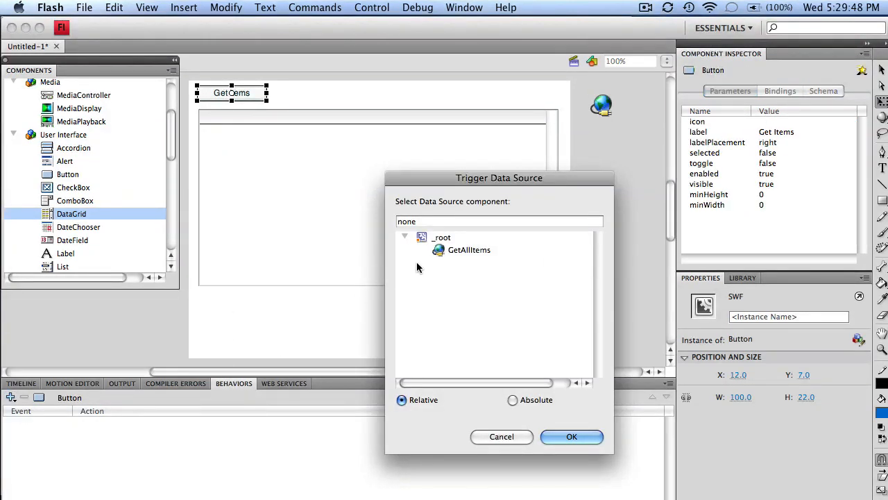
left_click(466, 251)
left_click(573, 439)
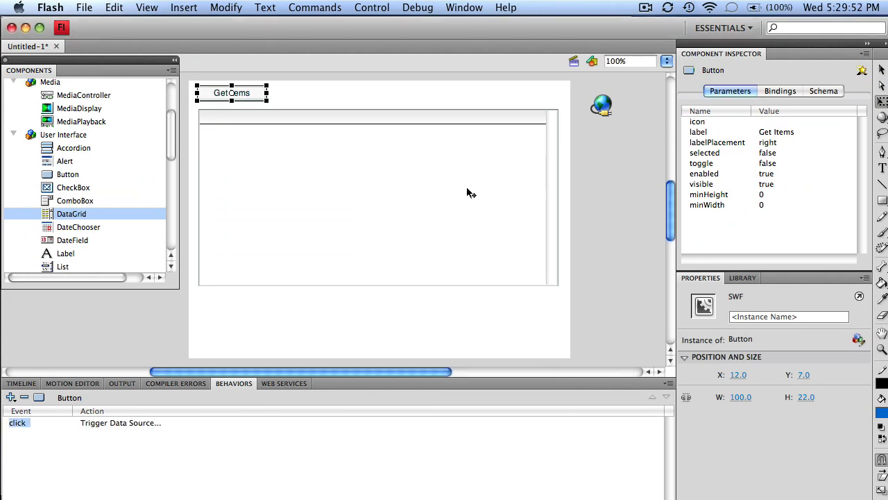
Bind the ItemList DataGrid's dataProvider to the GetAllItems connector's results.
left_click(480, 165)
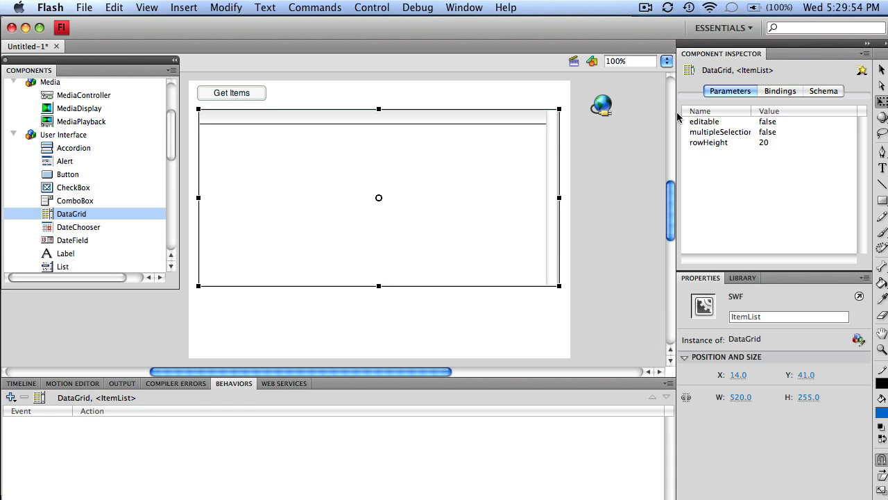
left_click(770, 93)
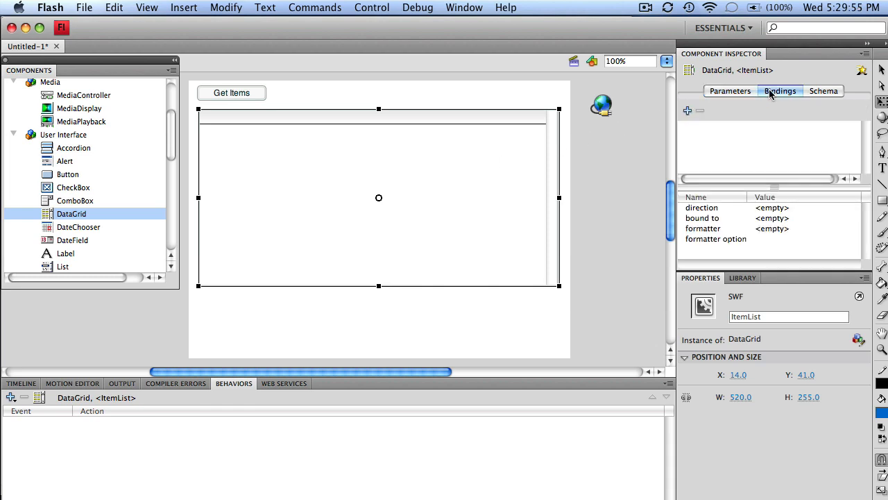
left_click(687, 111)
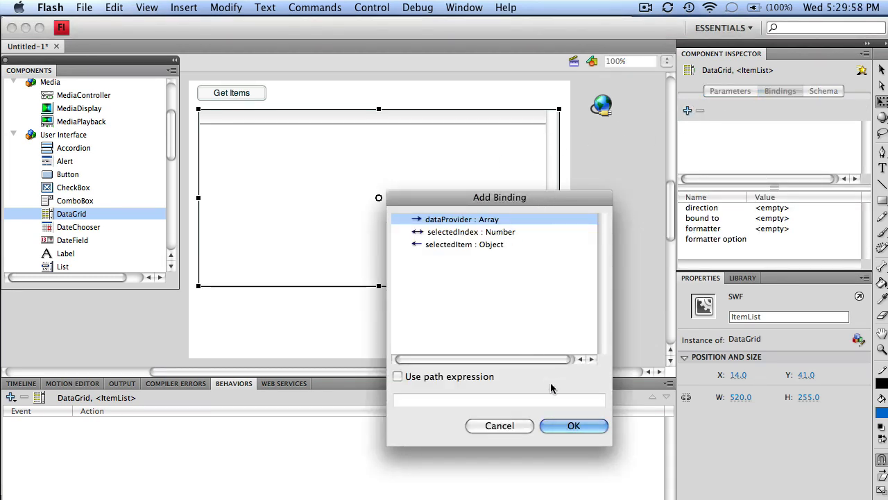
left_click(573, 425)
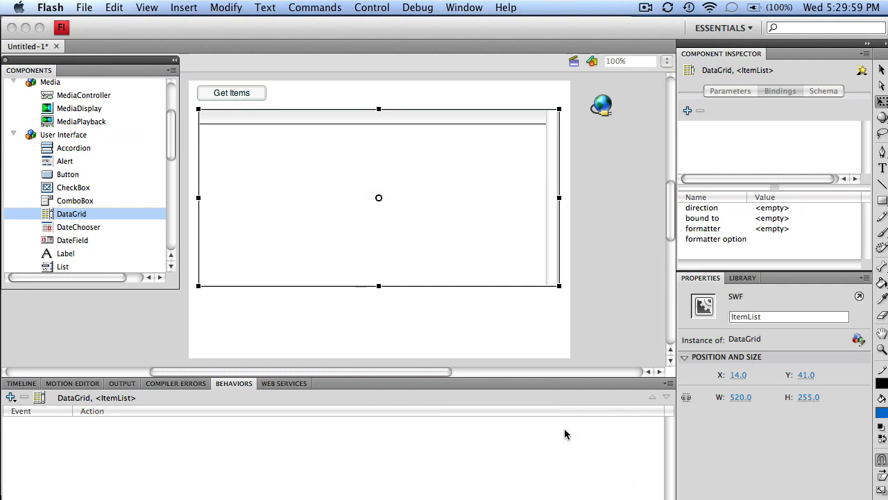
left_click(789, 220)
left_click(788, 220)
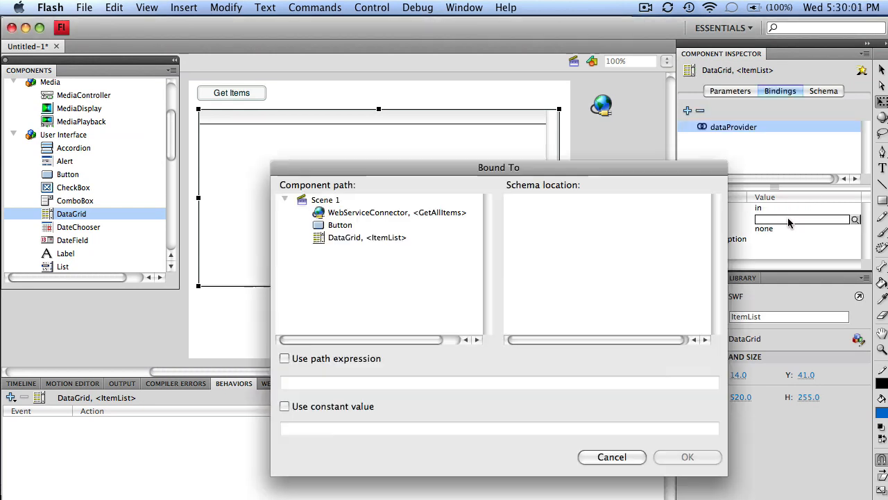
left_click(382, 214)
left_click(562, 213)
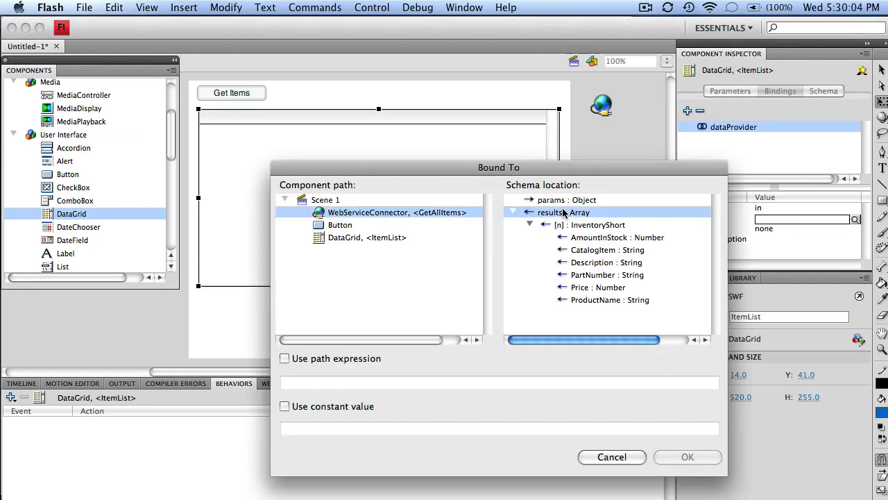
left_click(687, 457)
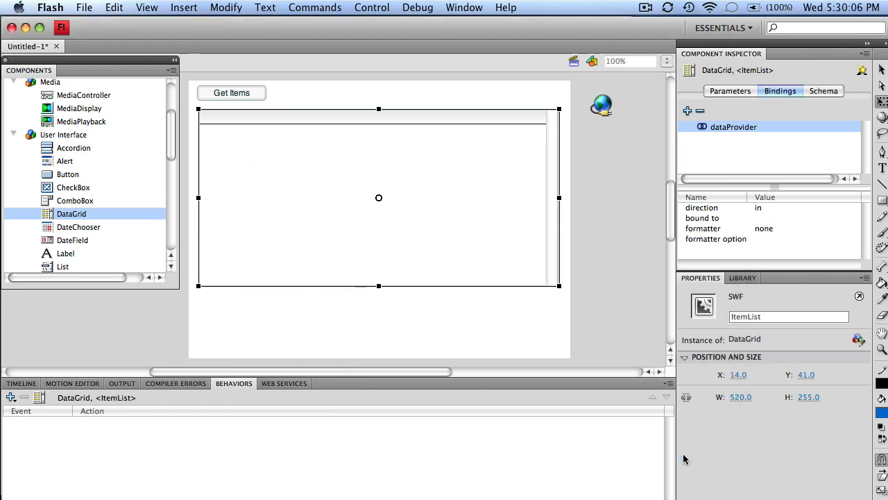
Test the movie, load the inventory records with Get Items, and select the Bike Helmet and 7-speed free wheel rows.
left_click(401, 5)
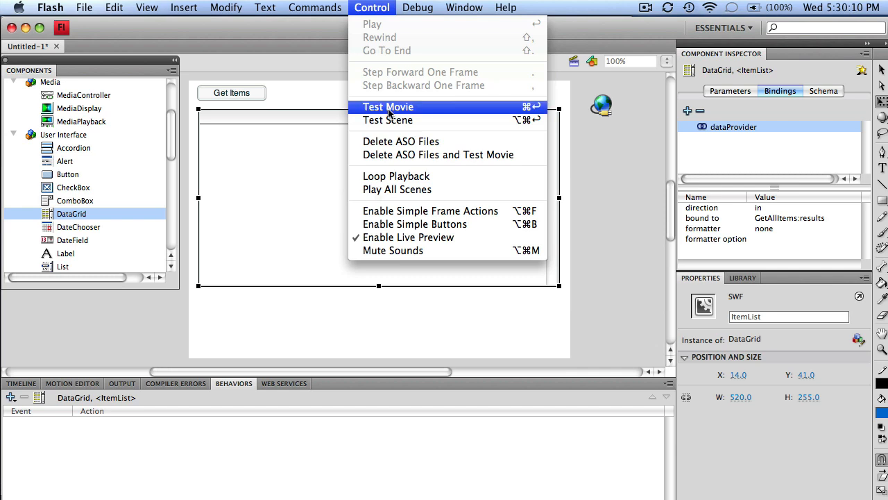
left_click(389, 109)
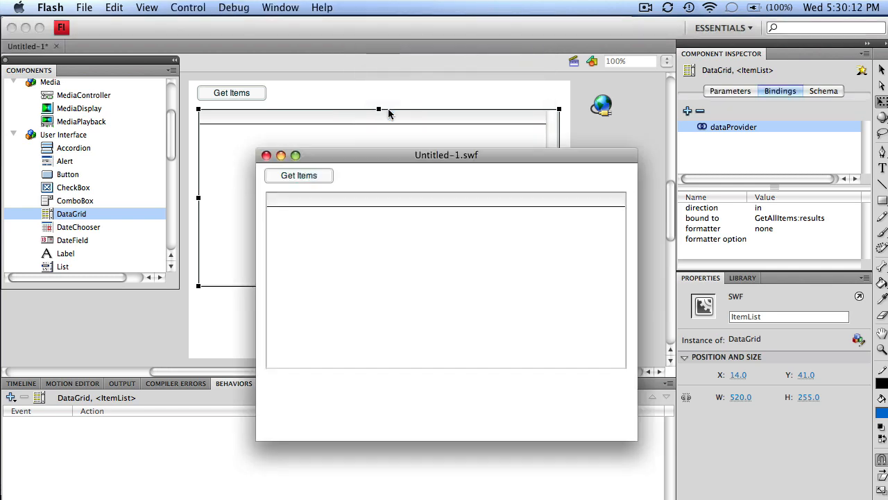
left_click(305, 176)
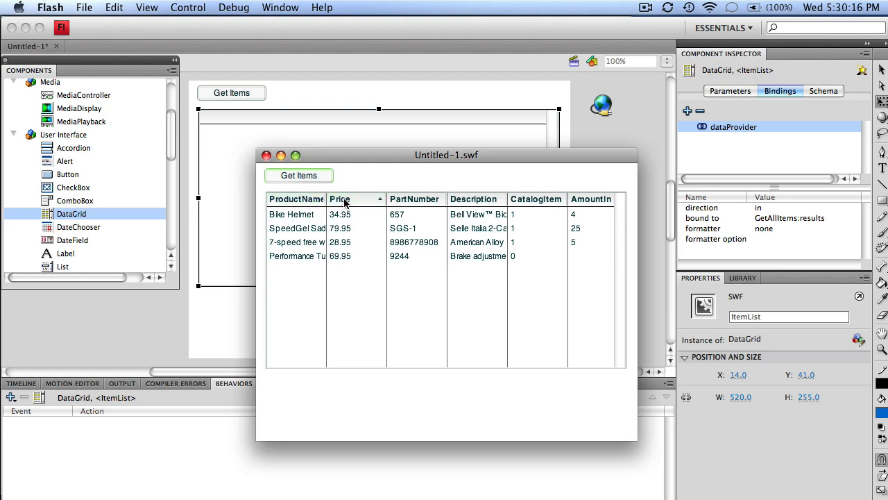
left_click(305, 213)
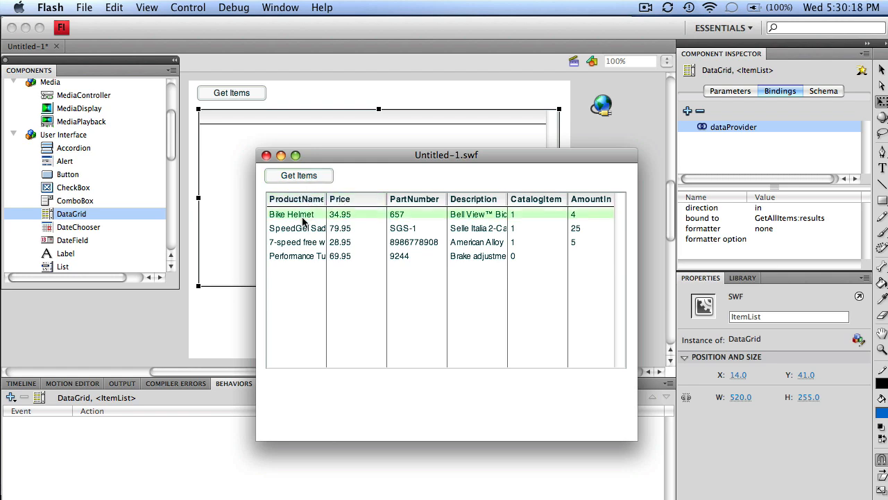
left_click(300, 239)
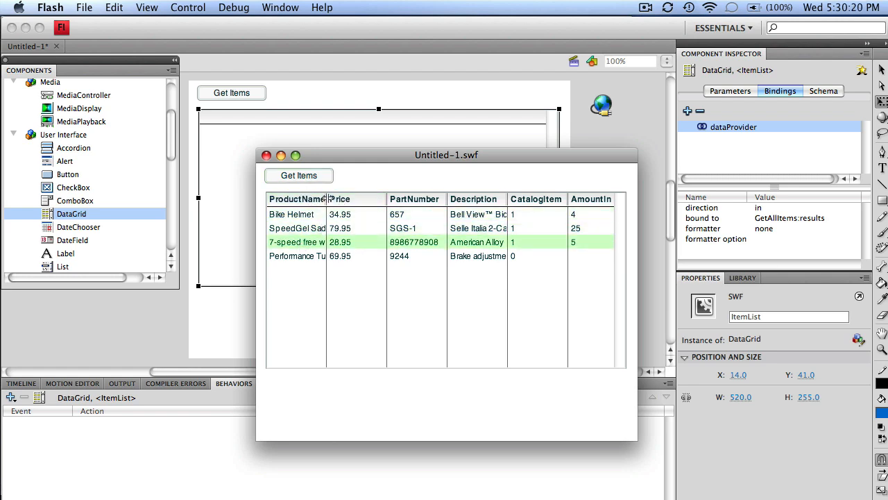
Widen the ProductName and Description columns and narrow the Price column.
left_click_drag(326, 200, 350, 201)
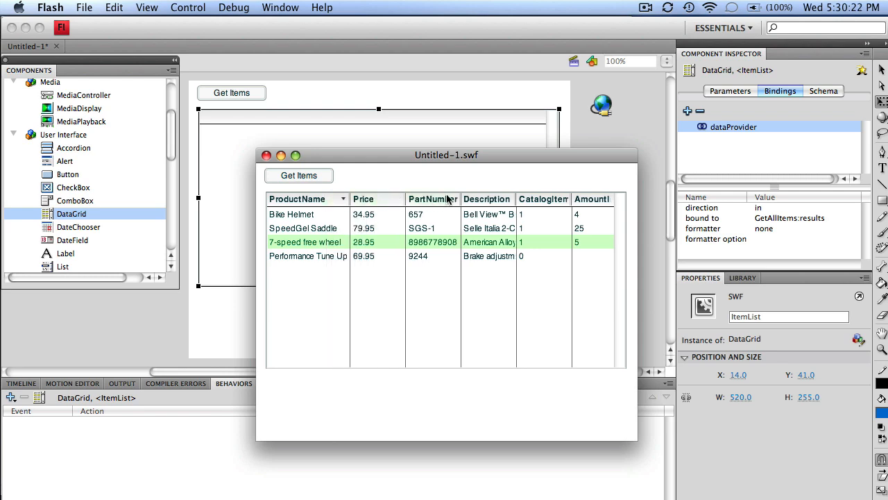
left_click_drag(403, 198, 387, 199)
left_click_drag(509, 198, 532, 198)
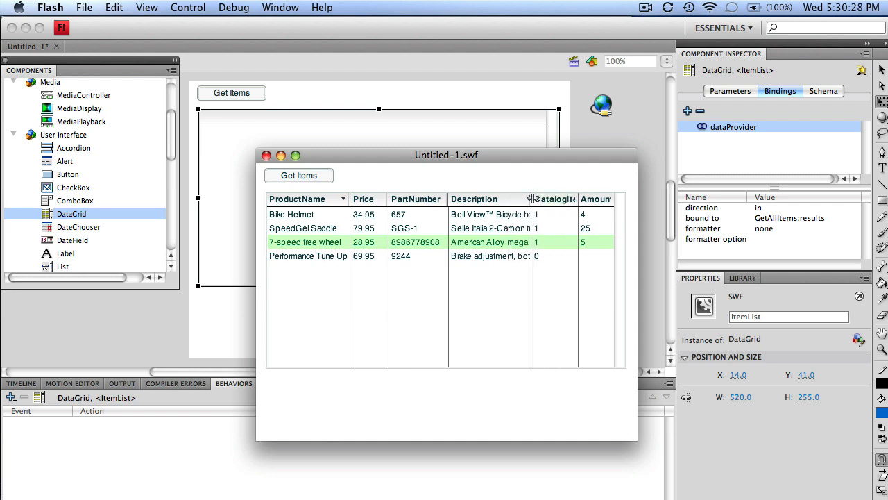